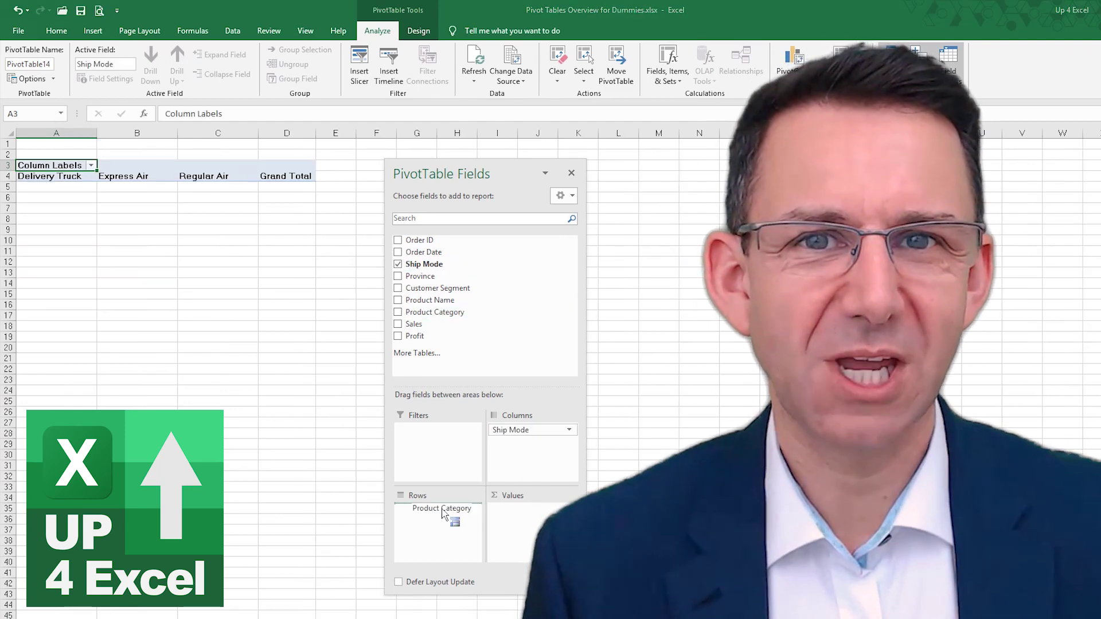
Add Sales and Profit as values and nest Product Category under Ship Mode in Rows
{"action": "left_click", "coordinate": [414, 324]}
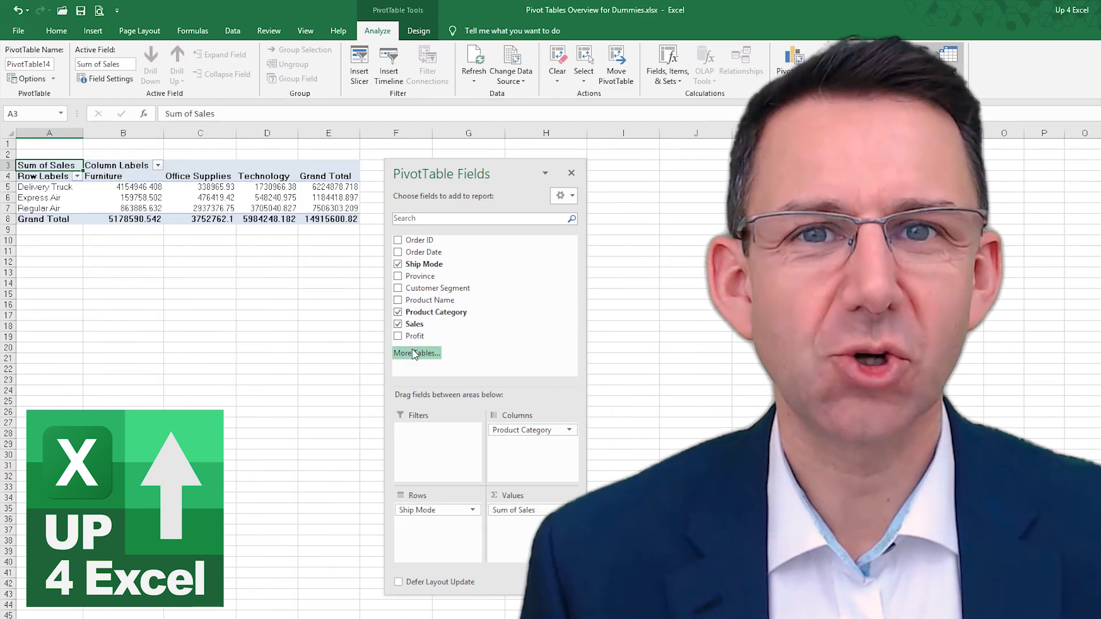
{"action": "left_click", "coordinate": [412, 338]}
{"action": "left_click_drag", "start_coordinate": [521, 430], "coordinate": [453, 523]}
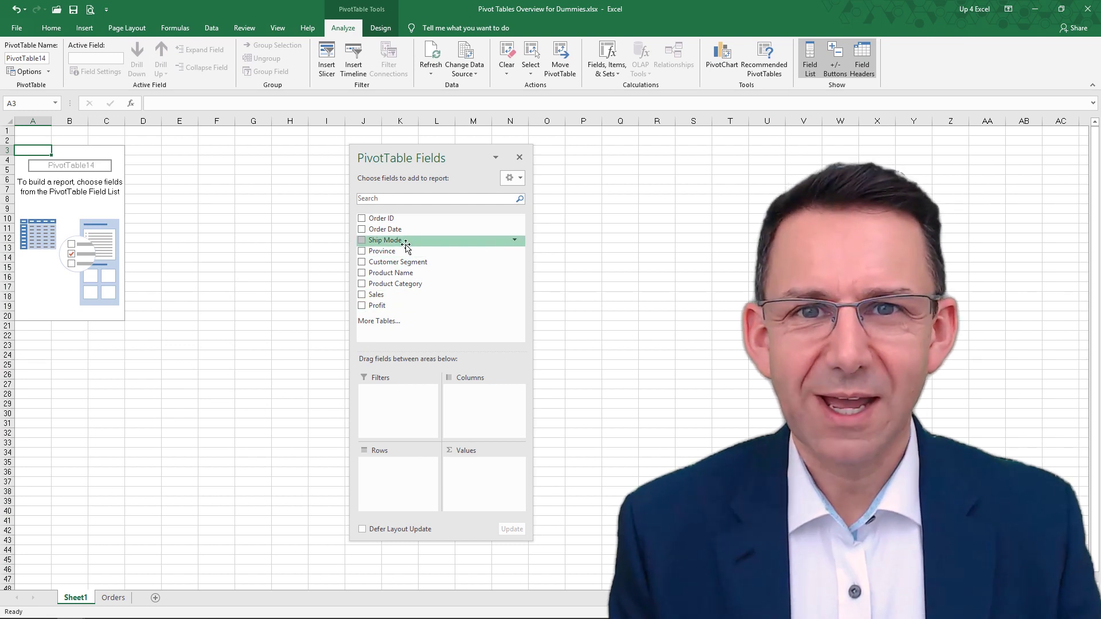
{"action": "left_click_drag", "start_coordinate": [405, 245], "coordinate": [477, 417]}
{"action": "left_click_drag", "start_coordinate": [392, 285], "coordinate": [403, 467]}
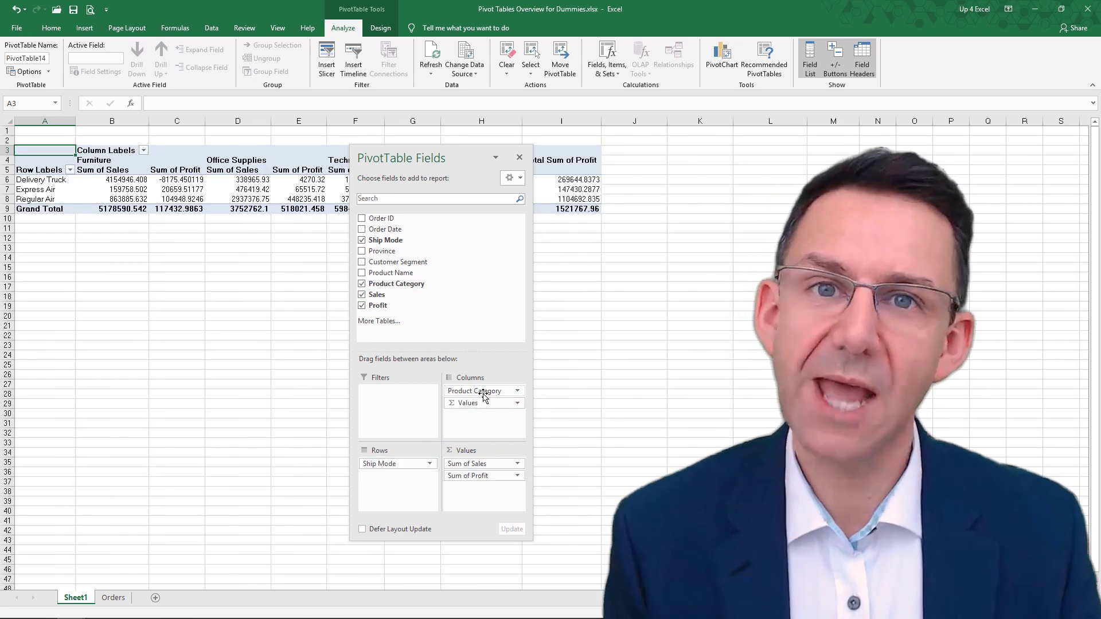
{"action": "left_click_drag", "start_coordinate": [482, 392], "coordinate": [425, 482]}
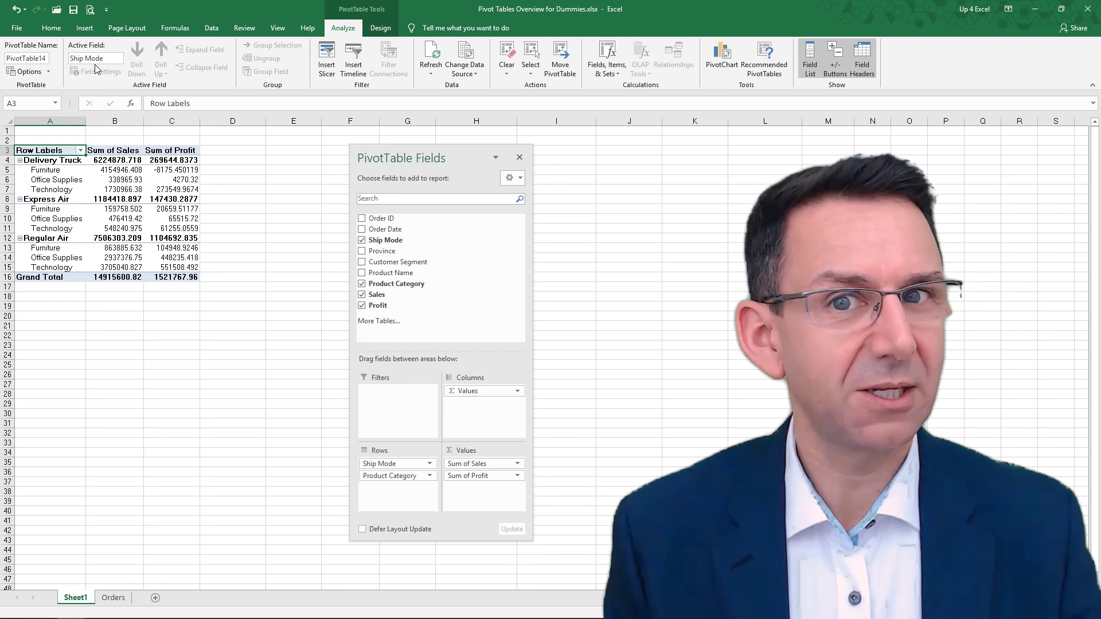
Hide the fields list and switch the PivotTable report layout to Outline Form
{"action": "left_click", "coordinate": [812, 58]}
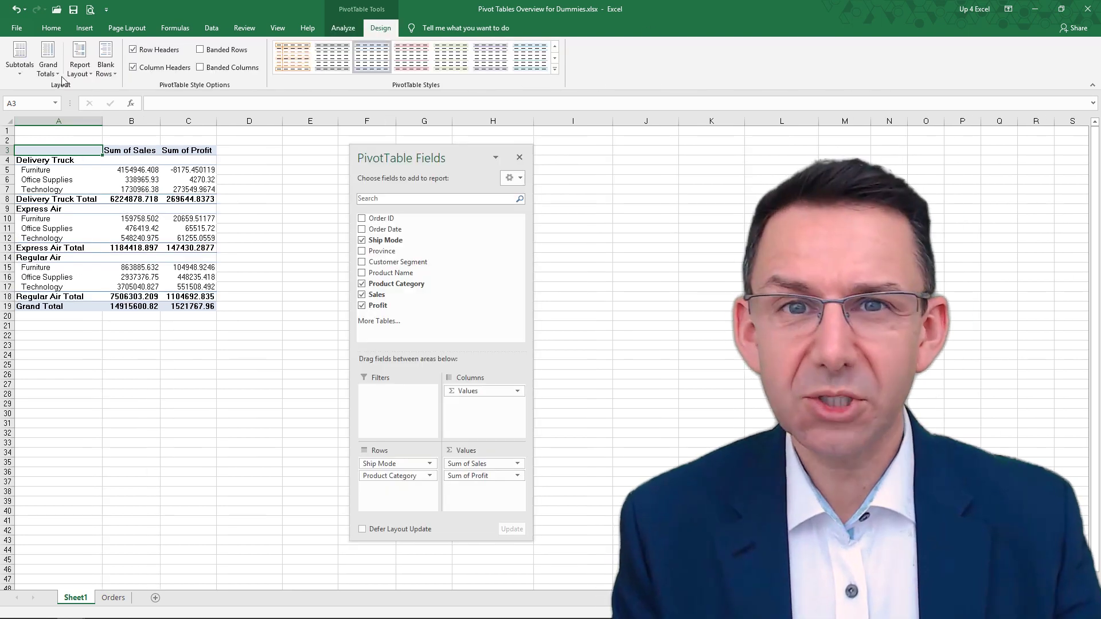
{"action": "left_click", "coordinate": [52, 74]}
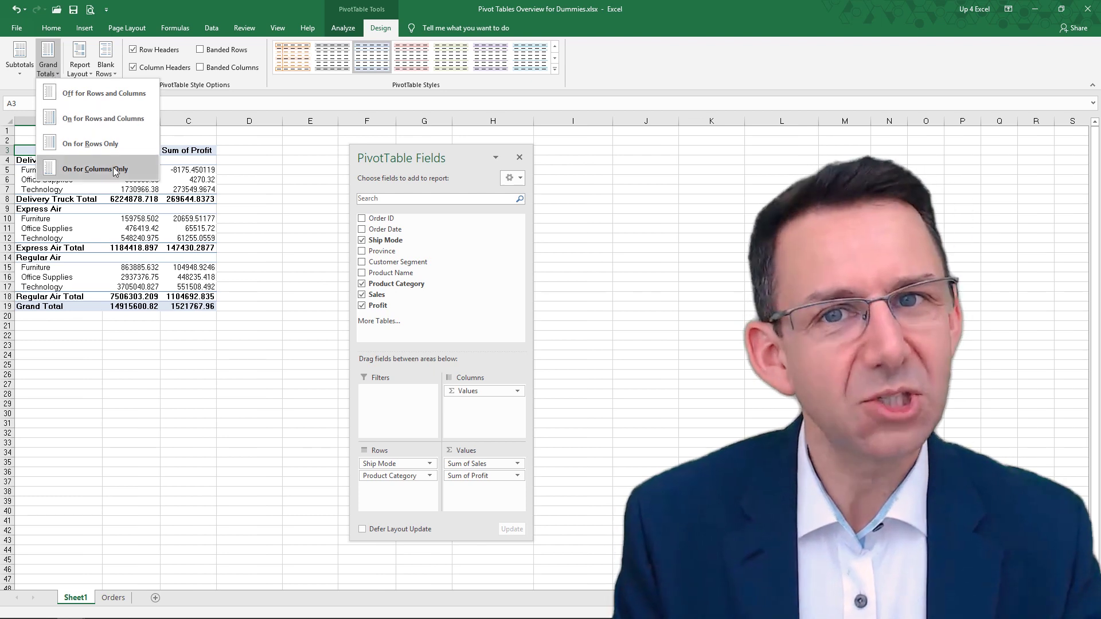
{"action": "left_click", "coordinate": [81, 68]}
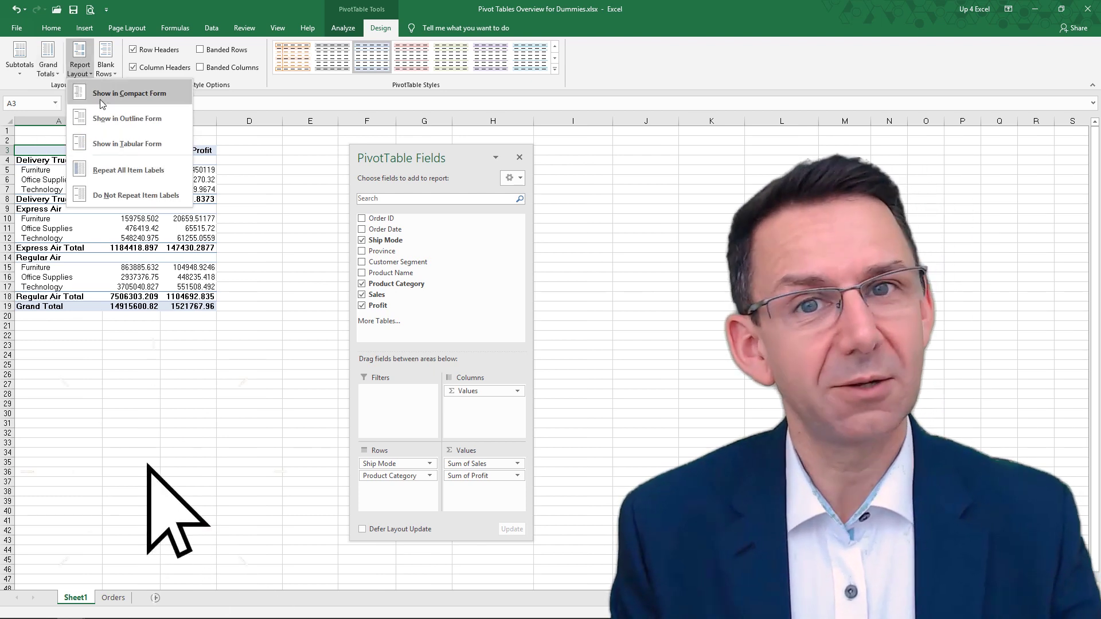
{"action": "left_click", "coordinate": [99, 93]}
{"action": "left_click", "coordinate": [88, 74]}
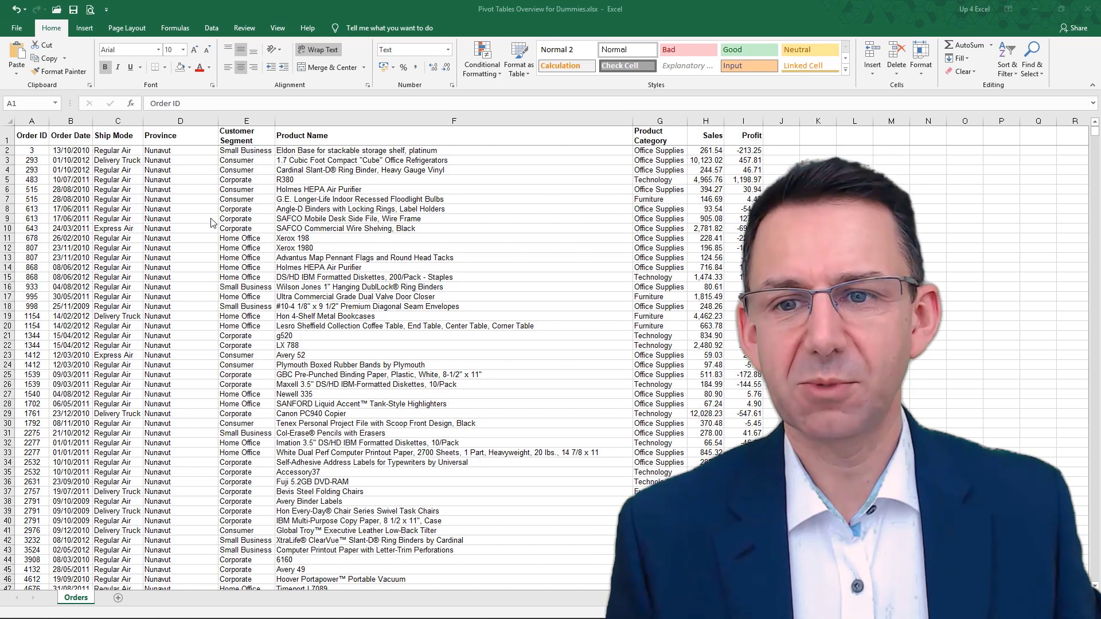
{"action": "left_click", "coordinate": [243, 198]}
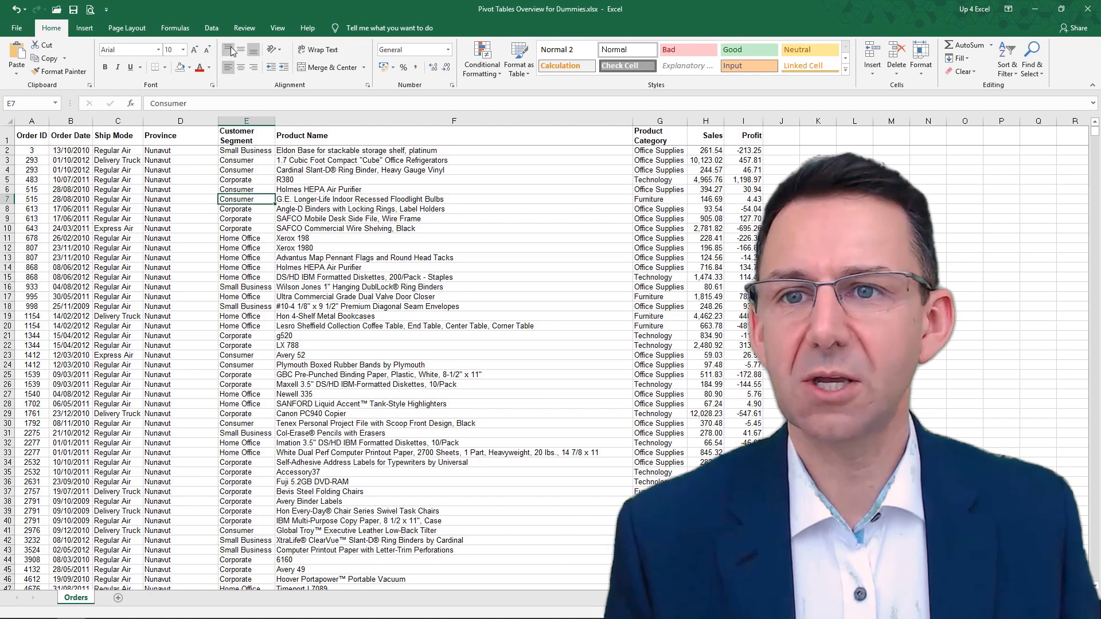
{"action": "left_click", "coordinate": [212, 28]}
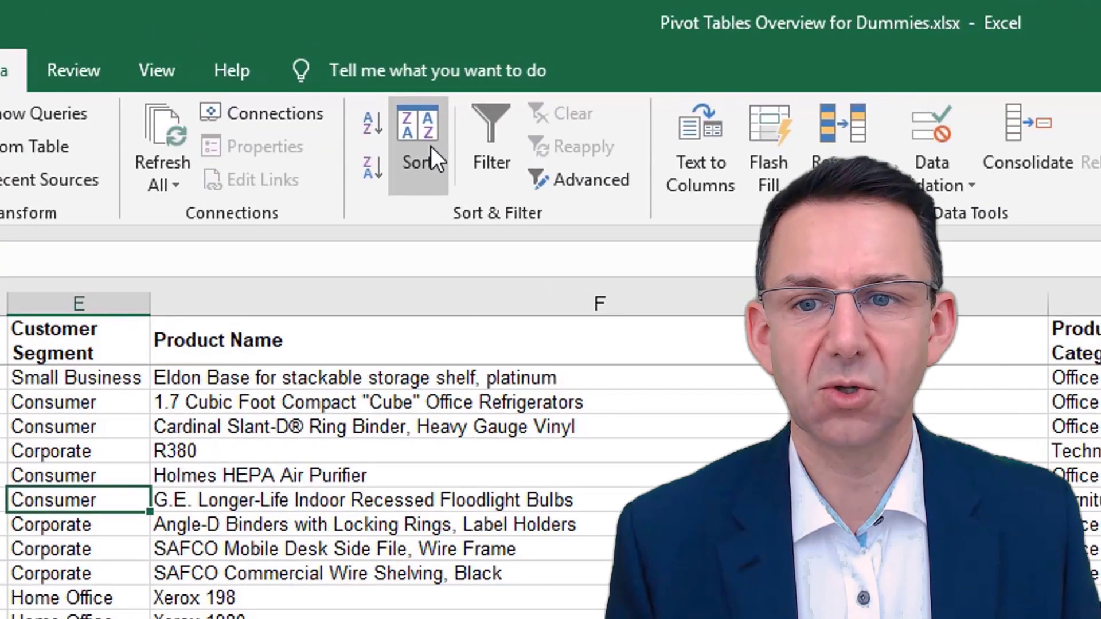
{"action": "left_click", "coordinate": [386, 61]}
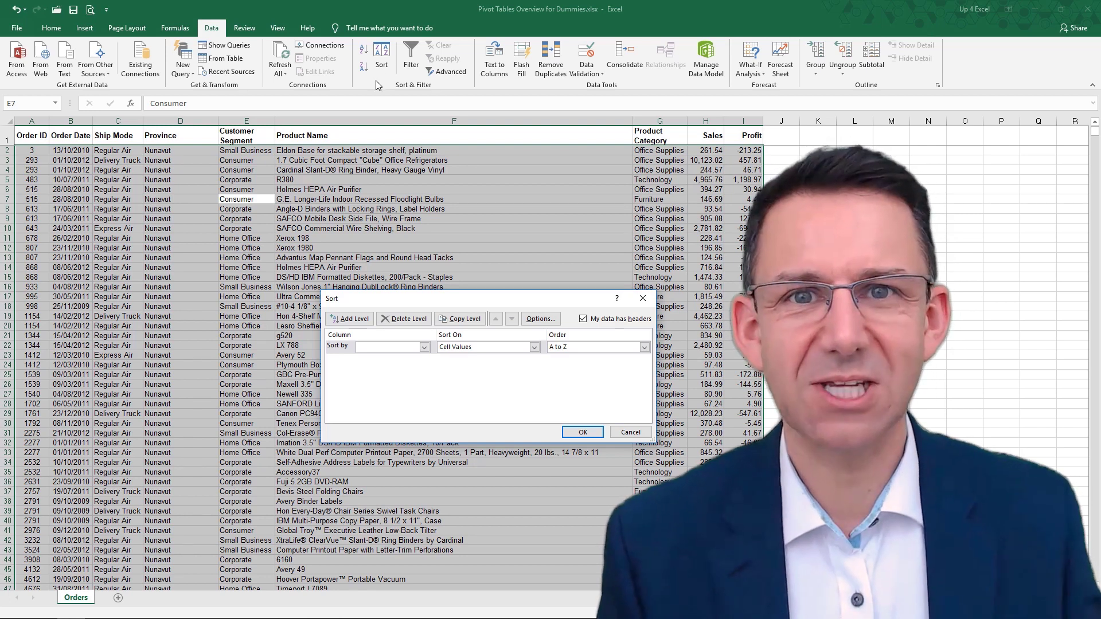
{"action": "left_click", "coordinate": [630, 432]}
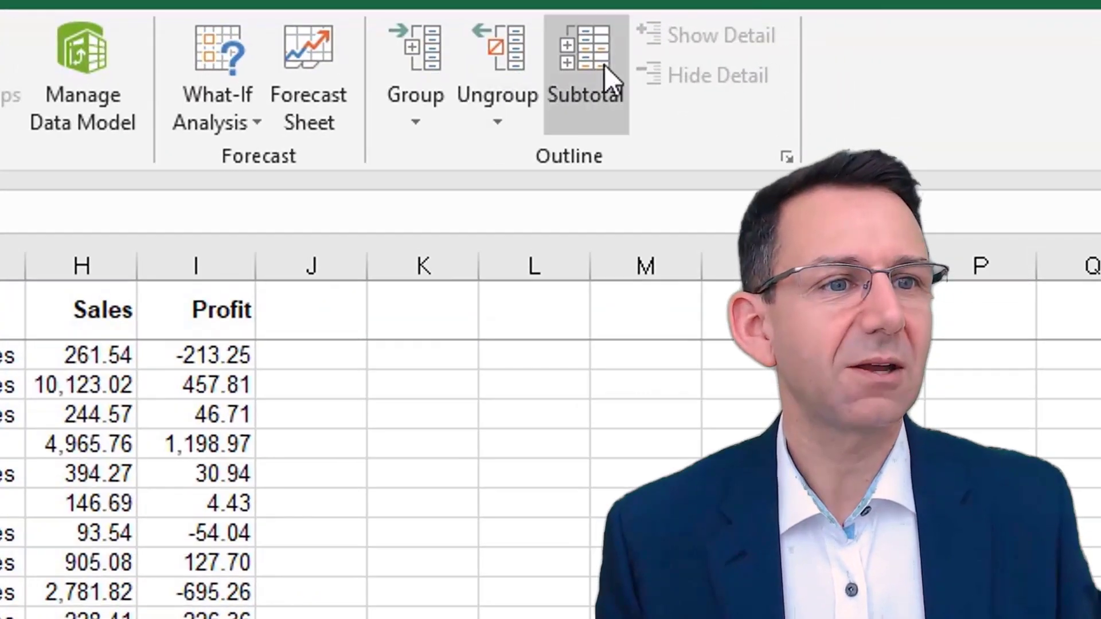
{"action": "left_click", "coordinate": [870, 54]}
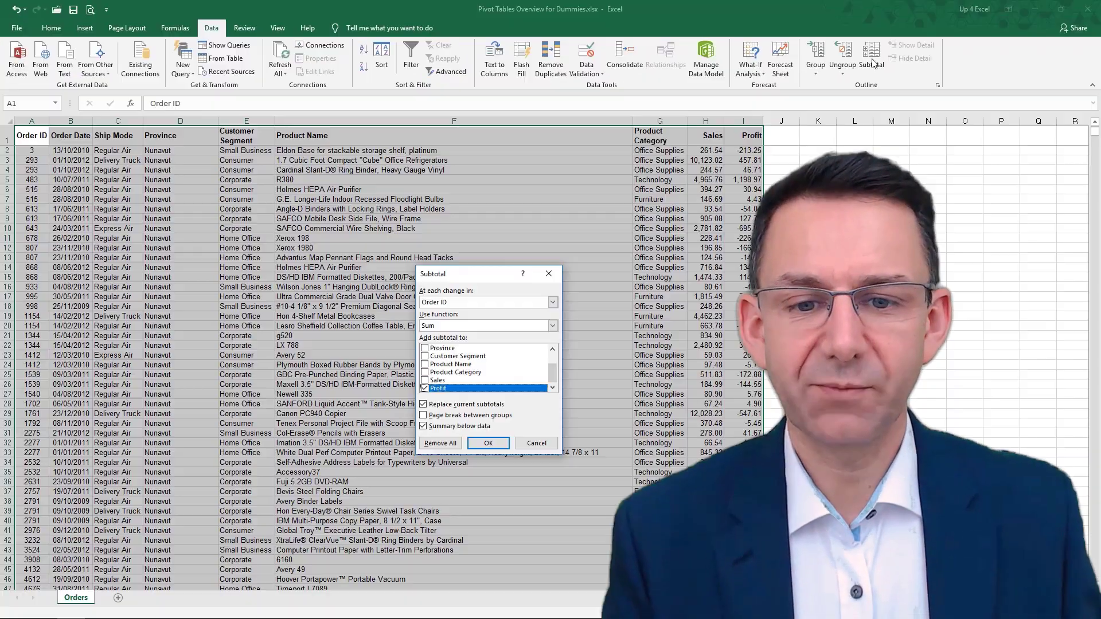
{"action": "left_click", "coordinate": [536, 443]}
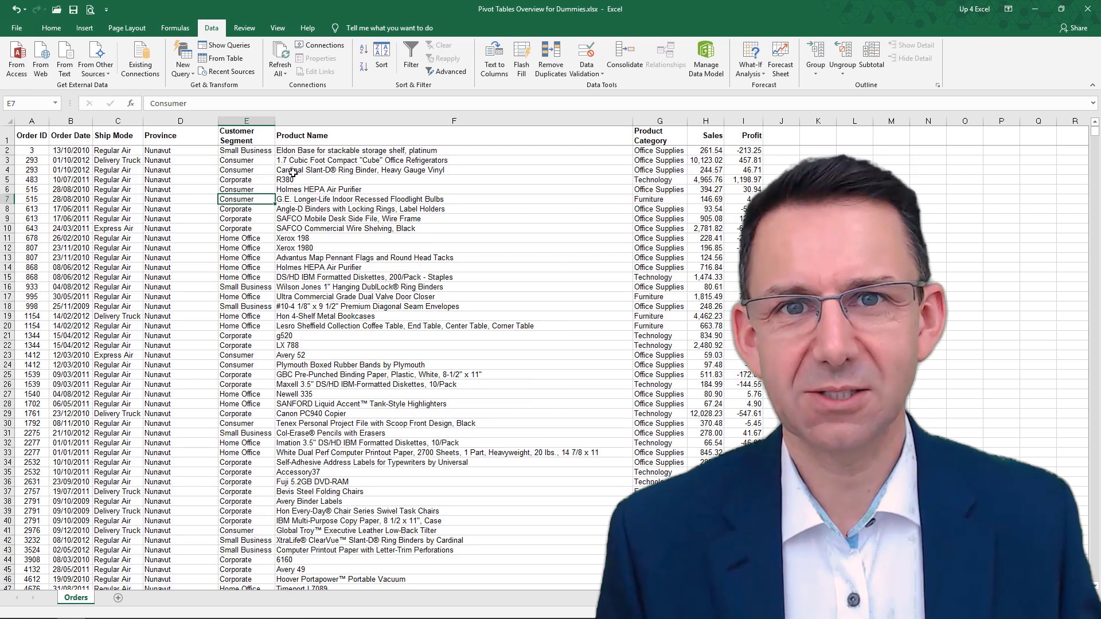
Insert a blank row 2 and shrink it to a thin strip, then try Subtotal and dismiss its warning
{"action": "right_click", "coordinate": [7, 150]}
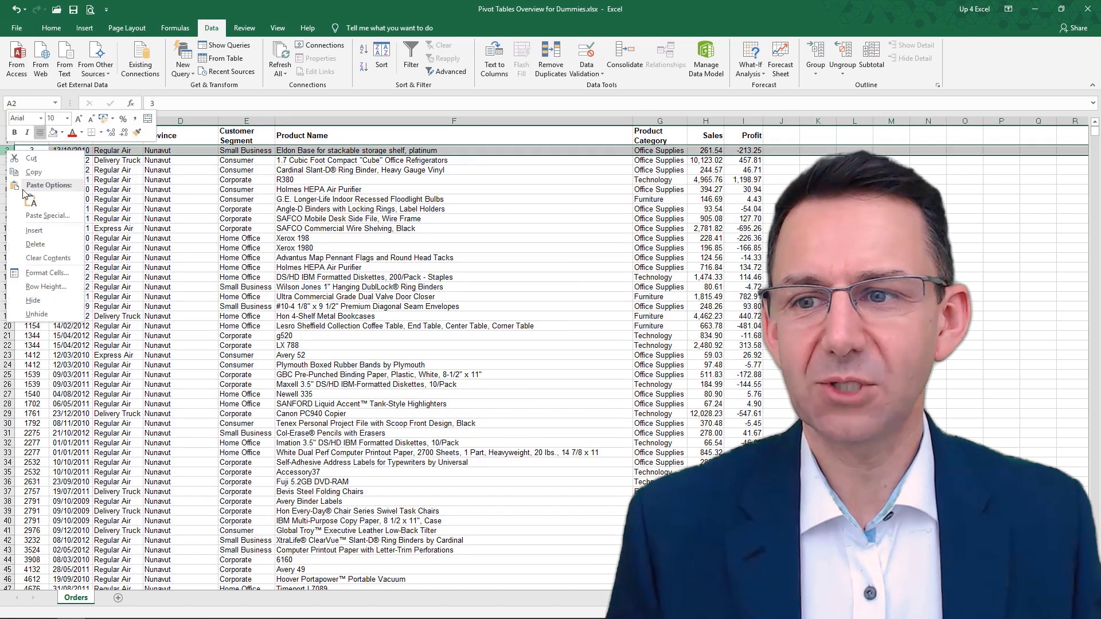
{"action": "left_click", "coordinate": [57, 231]}
{"action": "left_click", "coordinate": [315, 170]}
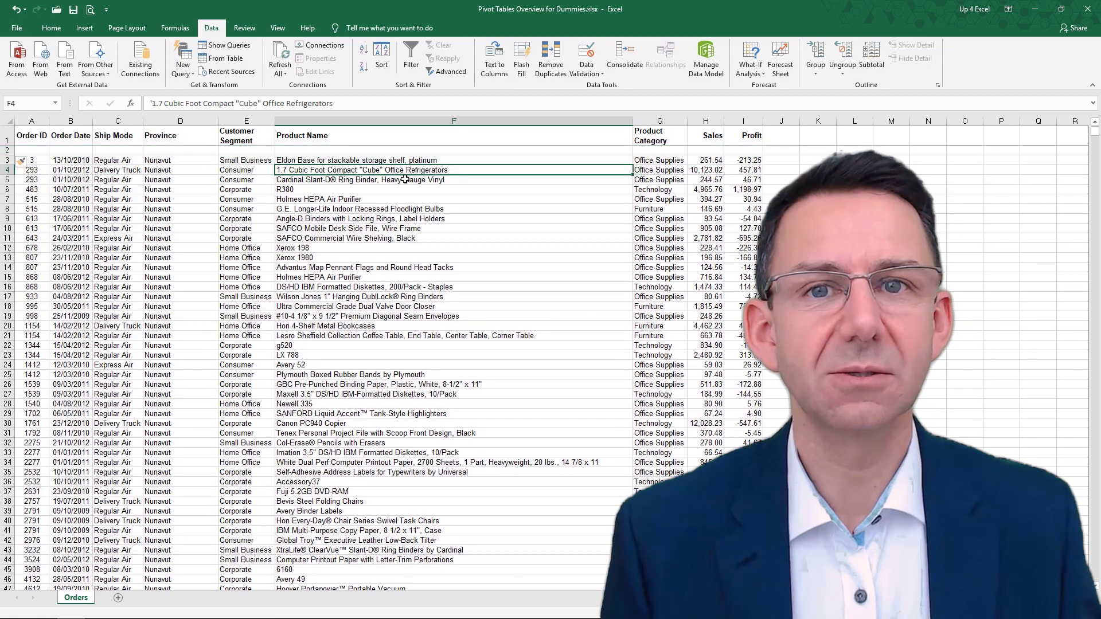
{"action": "left_click_drag", "start_coordinate": [8, 155], "coordinate": [10, 150]}
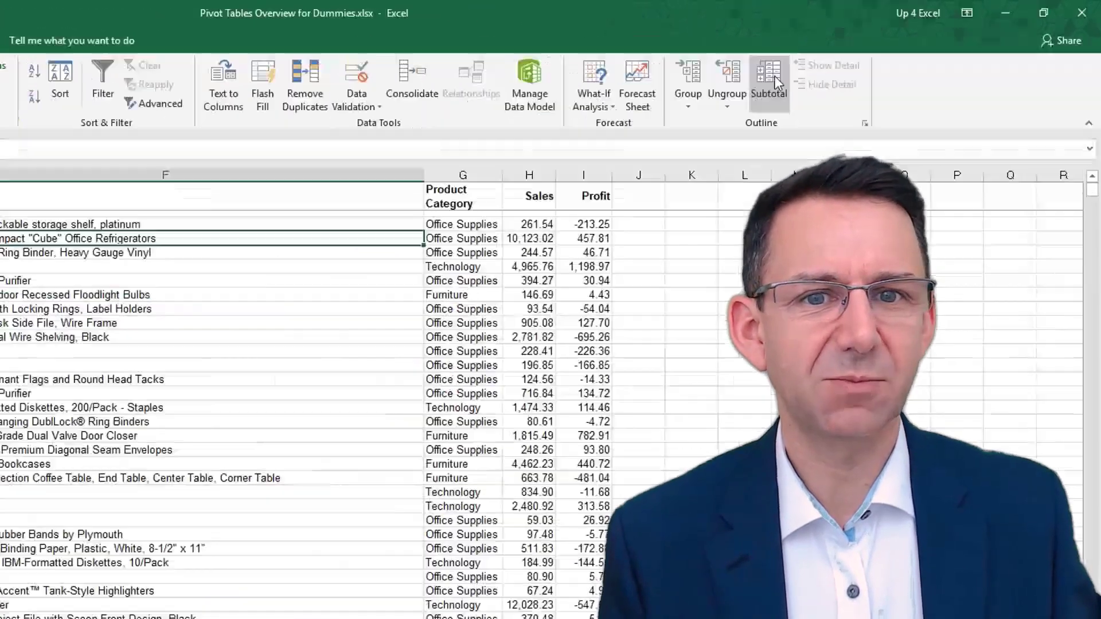
{"action": "left_click", "coordinate": [774, 78]}
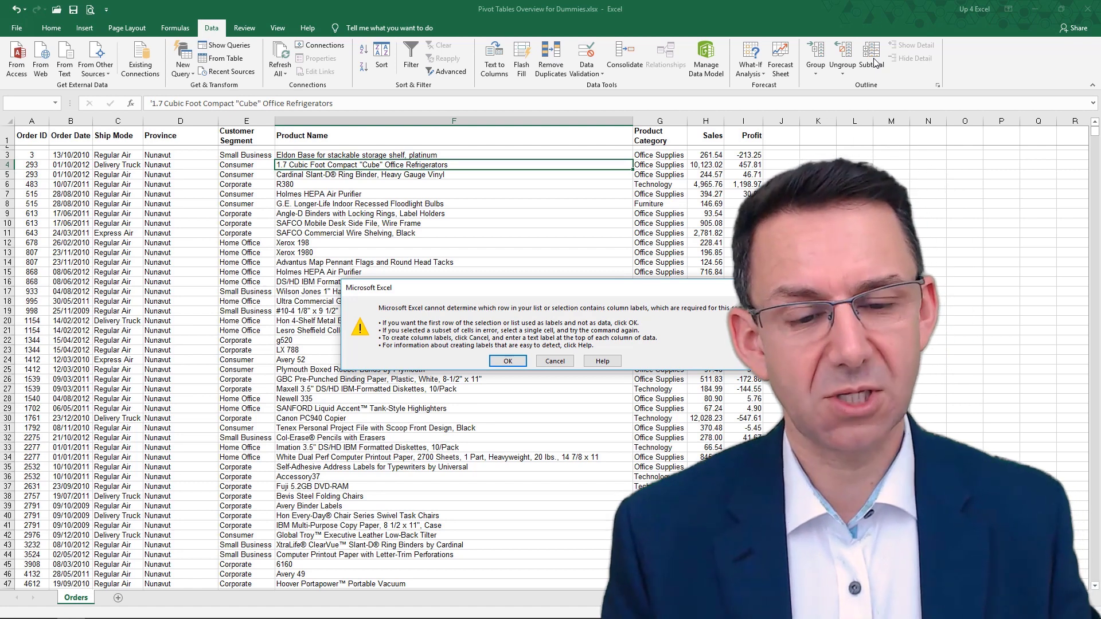
{"action": "left_click", "coordinate": [555, 361]}
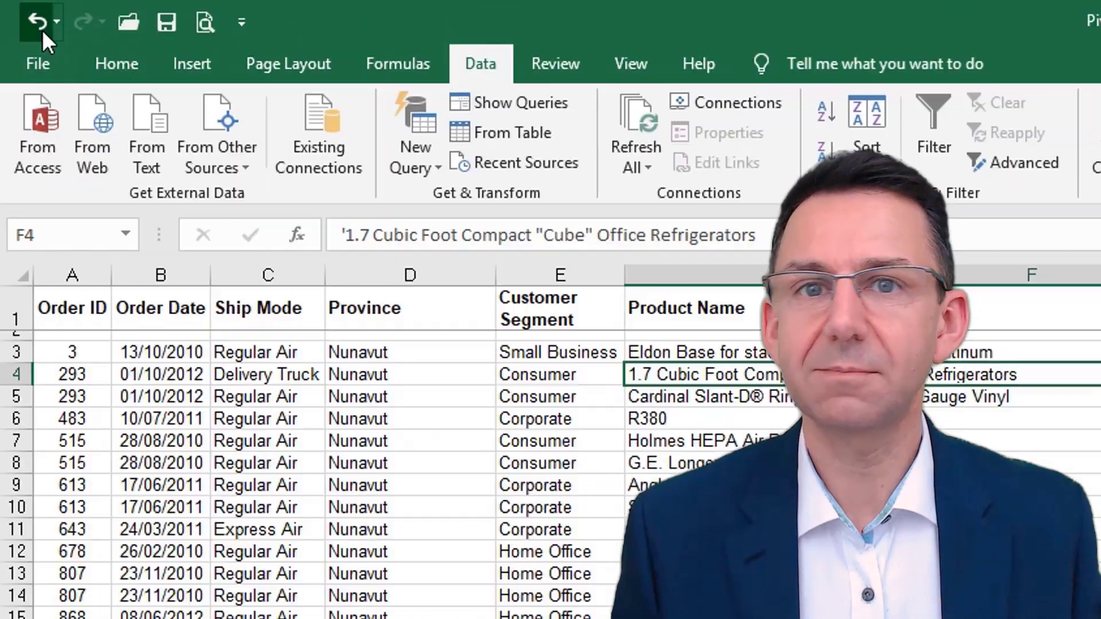
Undo the row-height change and blank-row insertion, then start Insert > PivotTable from the data
{"action": "left_click", "coordinate": [28, 20]}
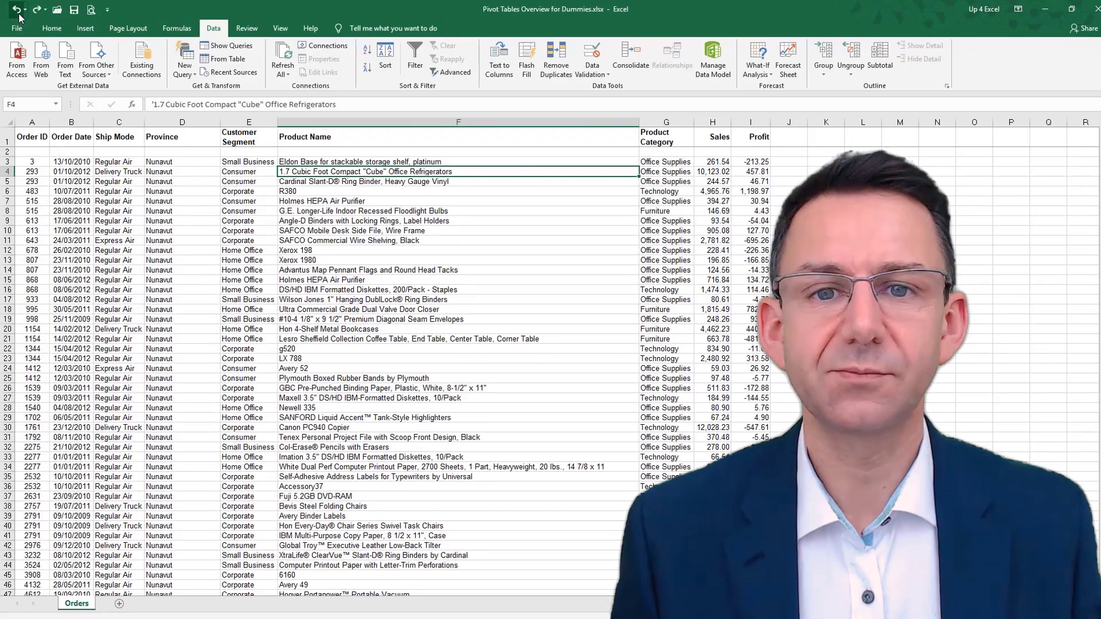
{"action": "left_click", "coordinate": [20, 16]}
{"action": "left_click", "coordinate": [247, 202]}
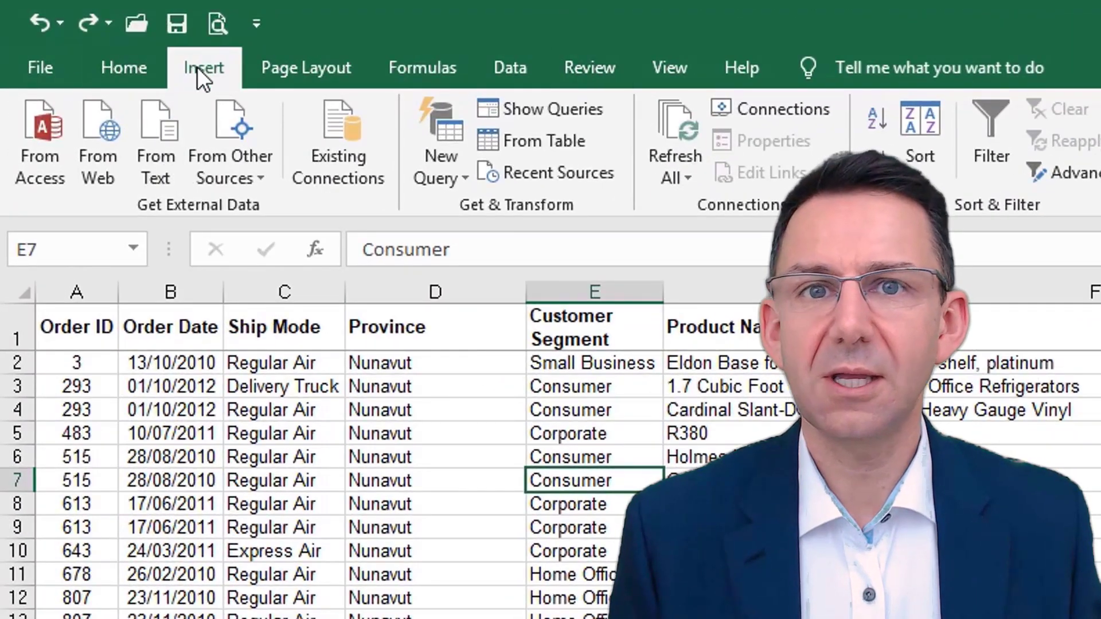
{"action": "left_click", "coordinate": [197, 67]}
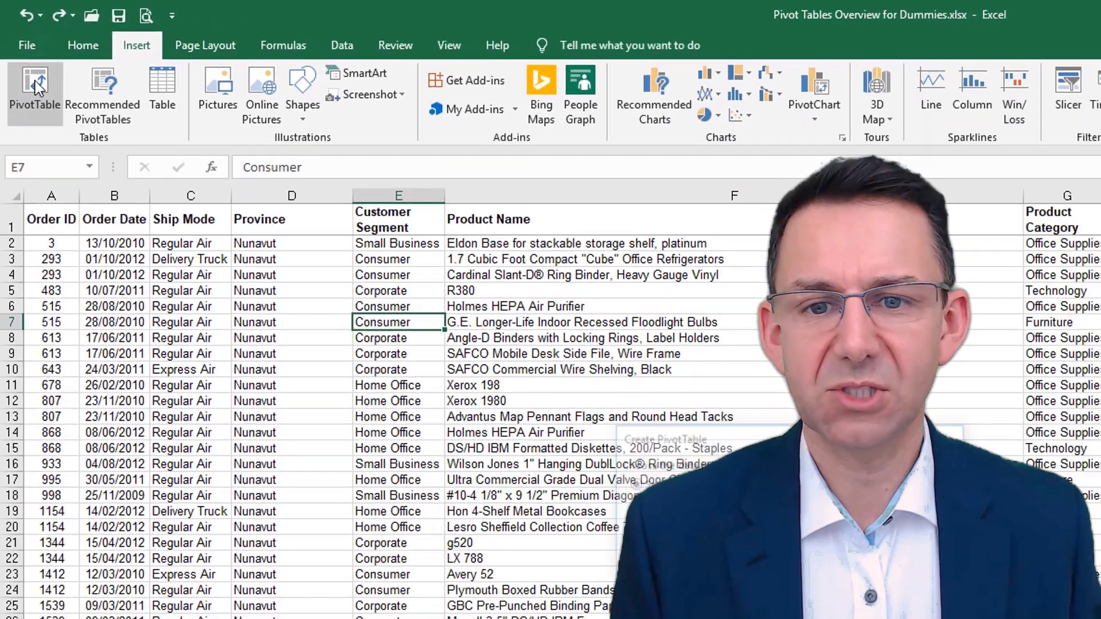
{"action": "left_click", "coordinate": [47, 123]}
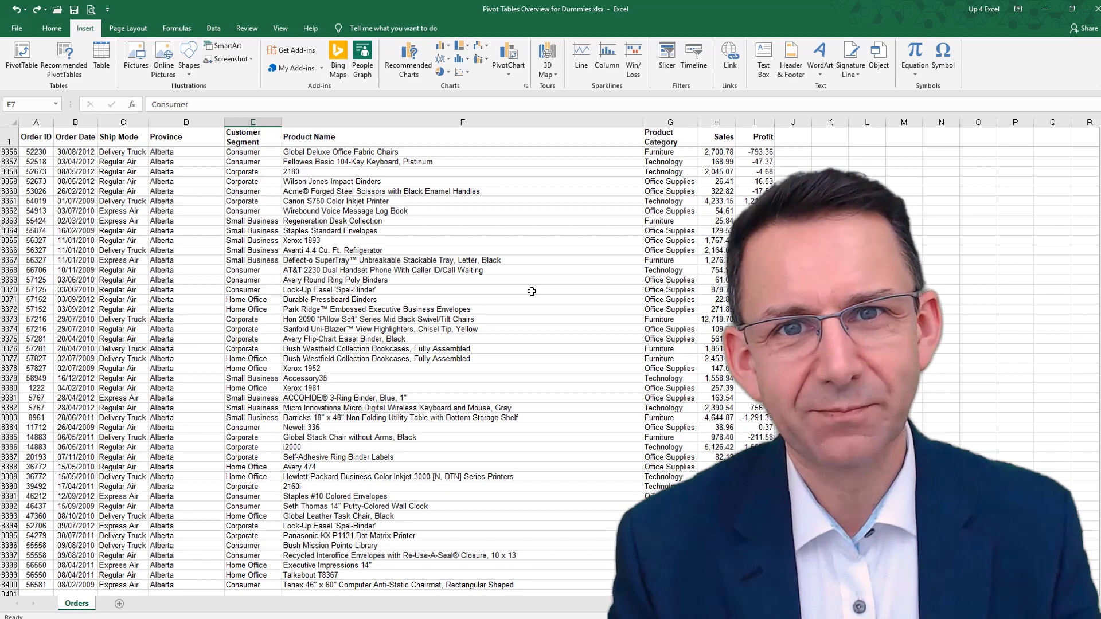
Convert the Orders data into Table1 with headers using Insert > Table
{"action": "left_click", "coordinate": [252, 250]}
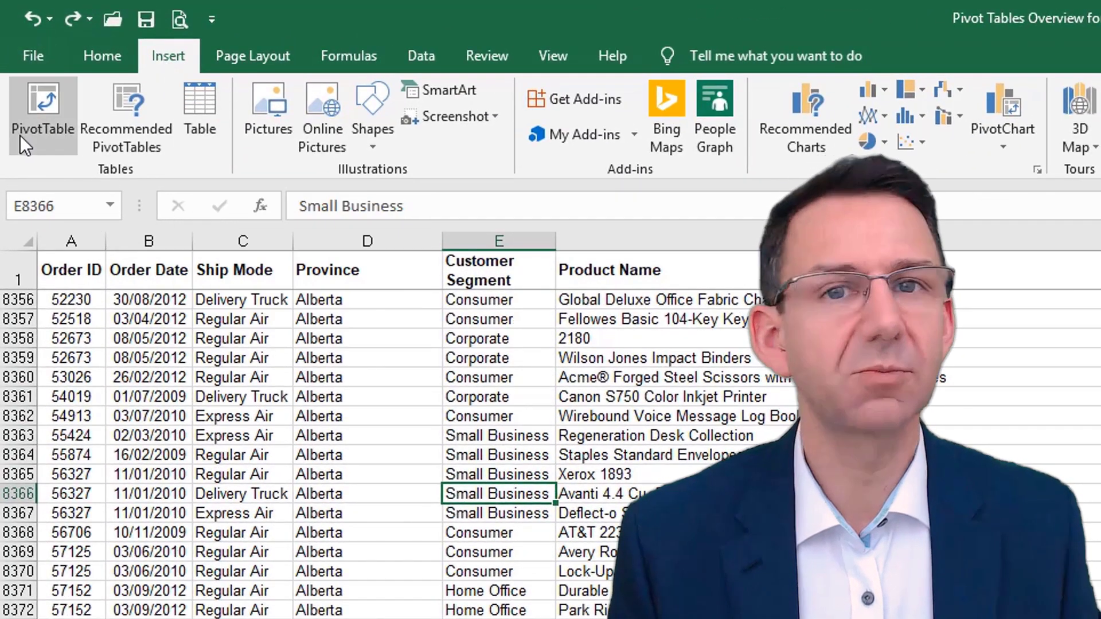
{"action": "left_click", "coordinate": [198, 122]}
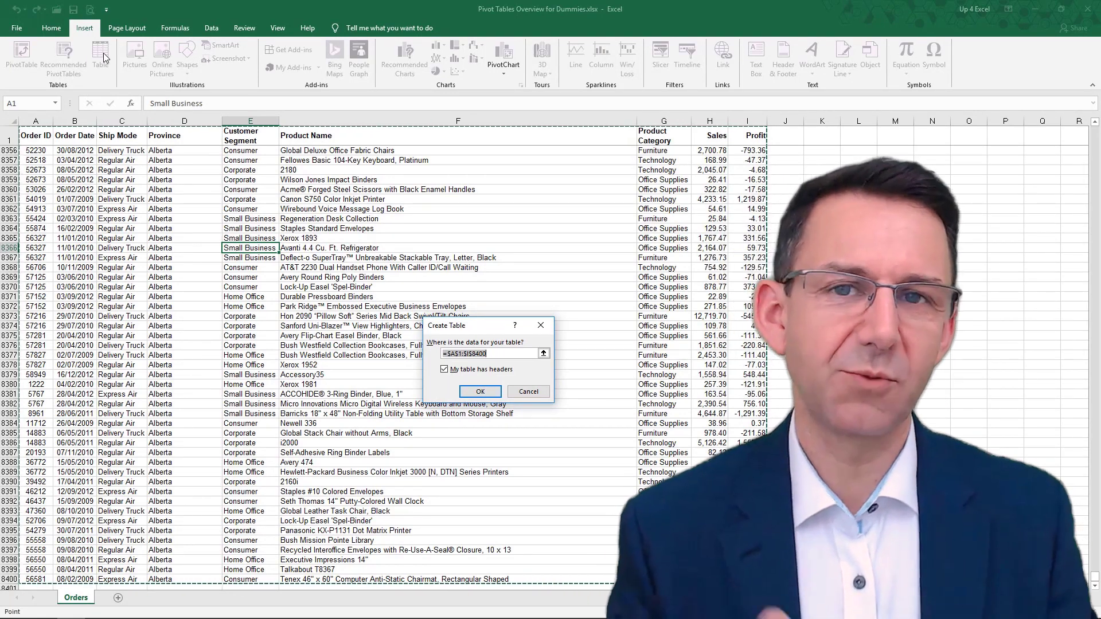
{"action": "left_click", "coordinate": [485, 395]}
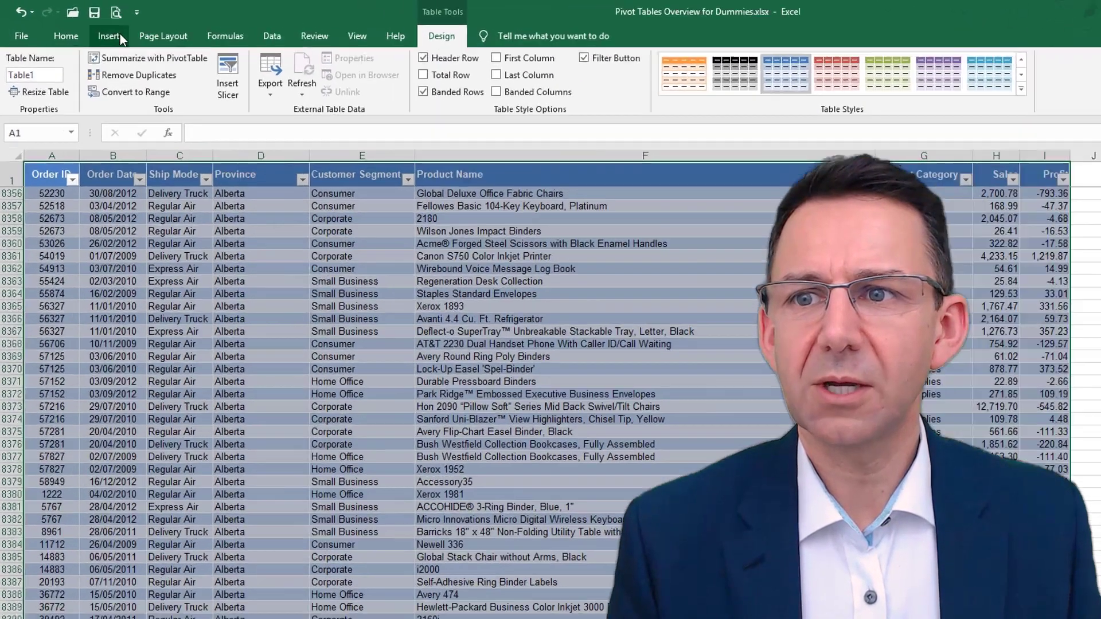
Insert a PivotTable with Table1 as source and New Worksheet placement, creating Sheet1
{"action": "left_click", "coordinate": [85, 27]}
{"action": "left_click", "coordinate": [57, 127]}
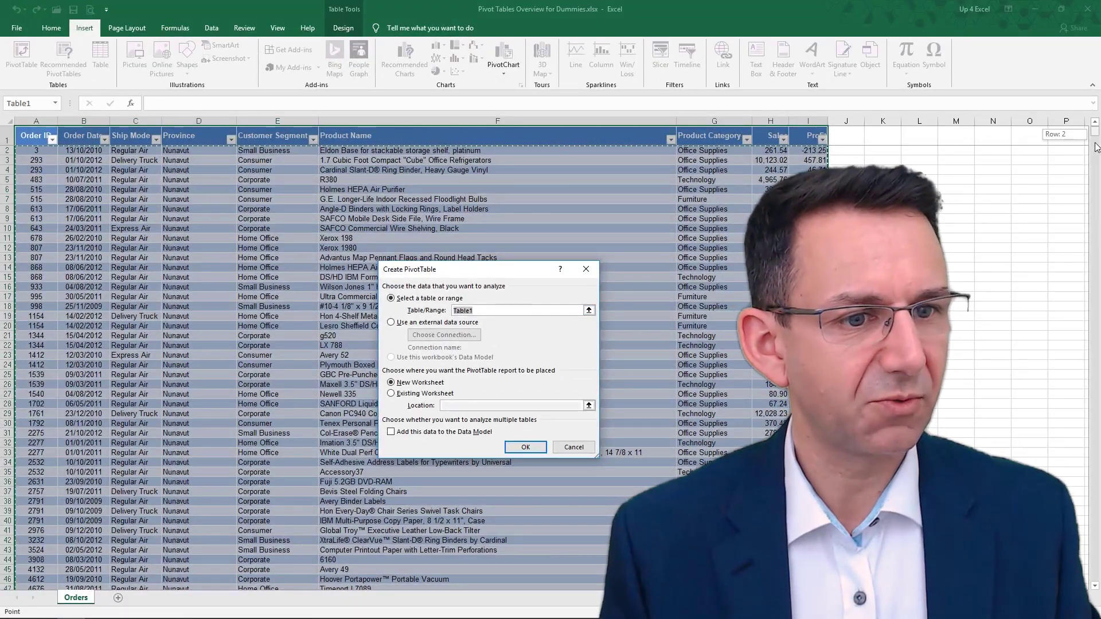
{"action": "left_click_drag", "start_coordinate": [1095, 147], "coordinate": [1095, 586]}
{"action": "scroll", "coordinate": [88, 552], "scroll_direction": "down", "scroll_amount": 5}
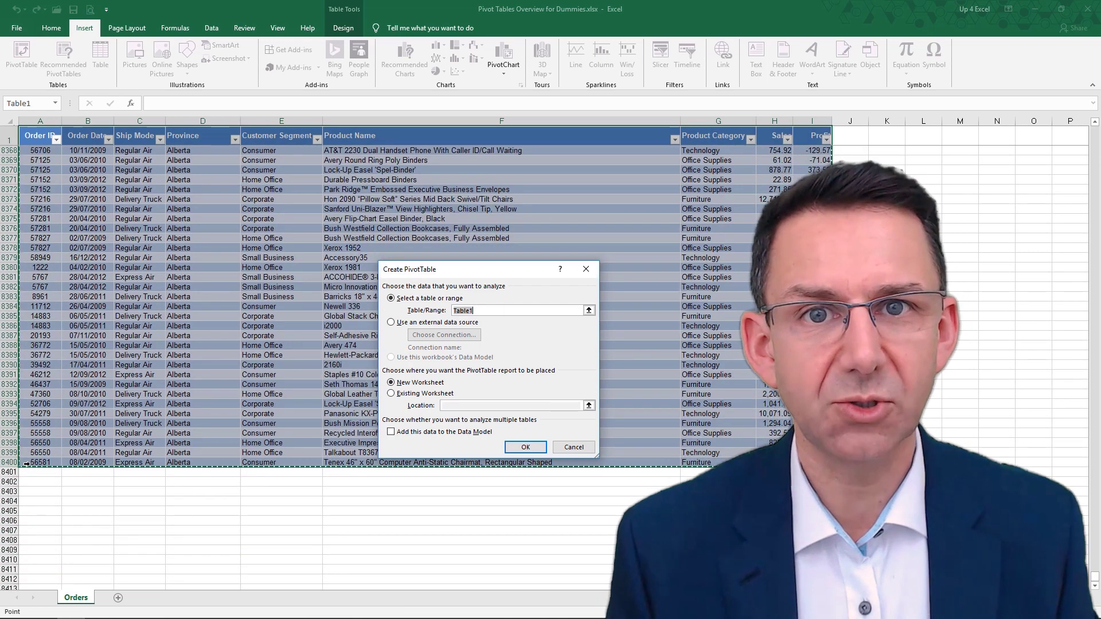
{"action": "left_click", "coordinate": [525, 447]}
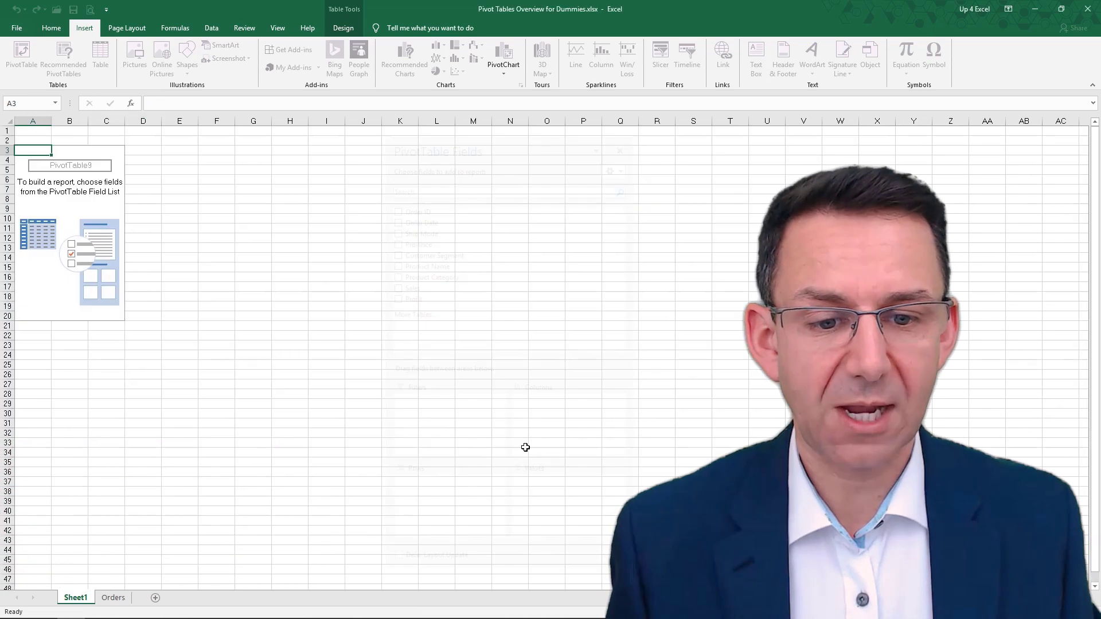
Enter Order ID 45684 in A8401 below the Orders table, then go back to Sheet1
{"action": "left_click", "coordinate": [112, 598]}
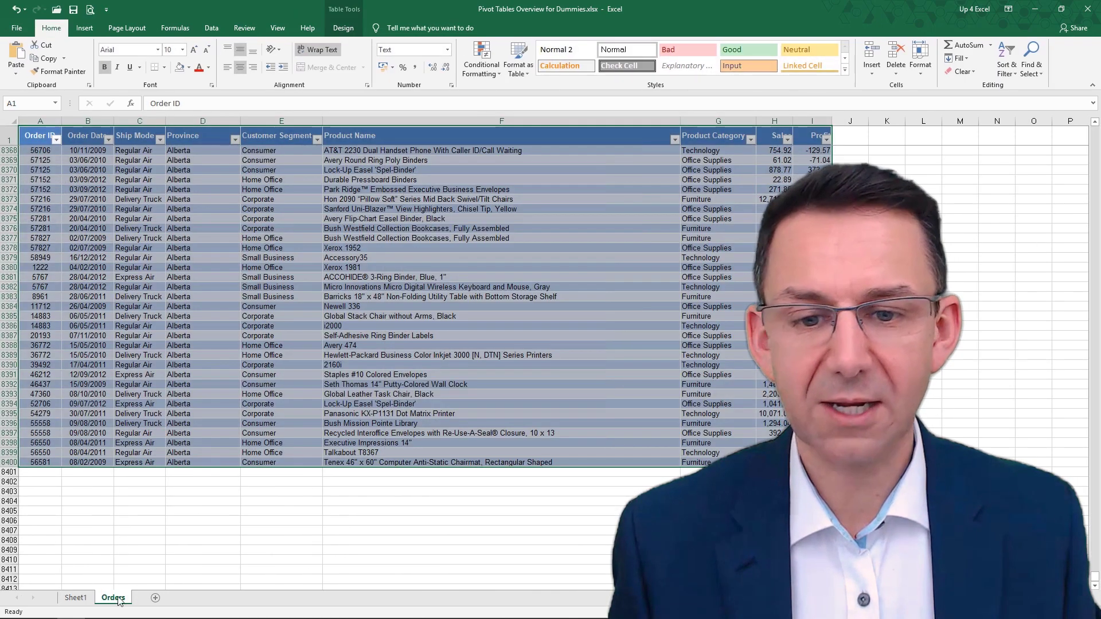
{"action": "left_click", "coordinate": [48, 474]}
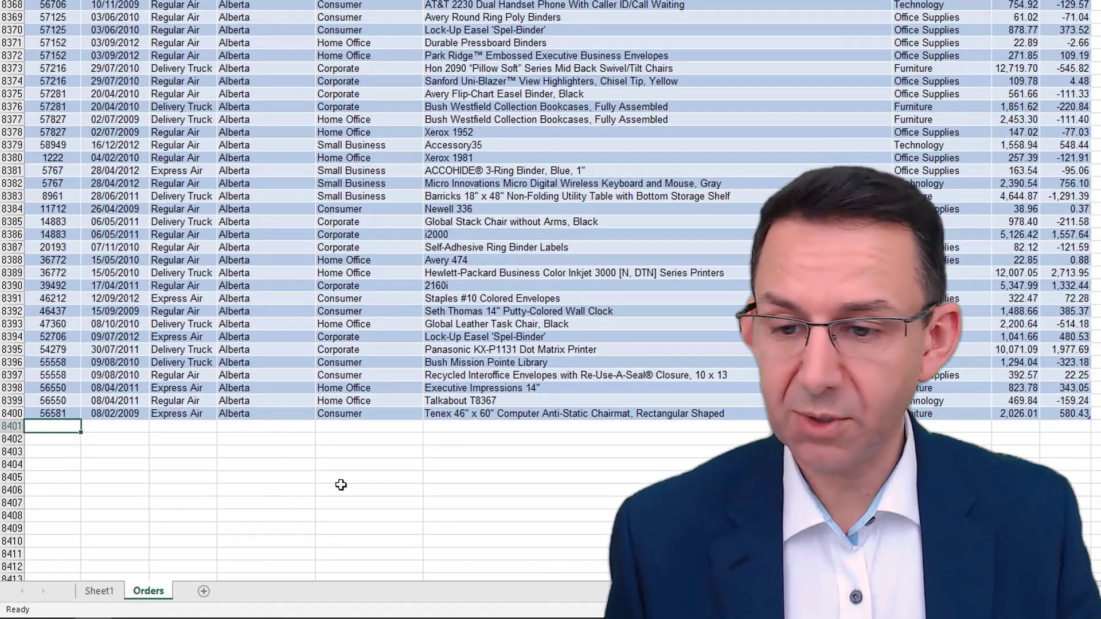
{"action": "type", "text": "456"}
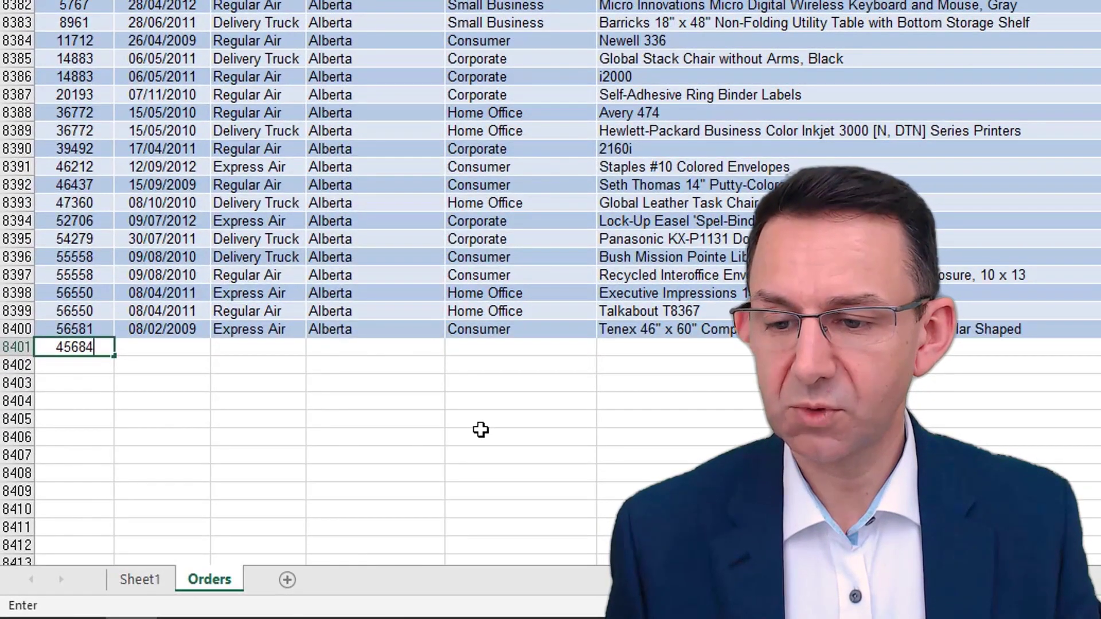
{"action": "type", "text": "84"}
{"action": "key", "text": "Return"}
{"action": "key", "text": "Up"}
{"action": "key", "text": "Up"}
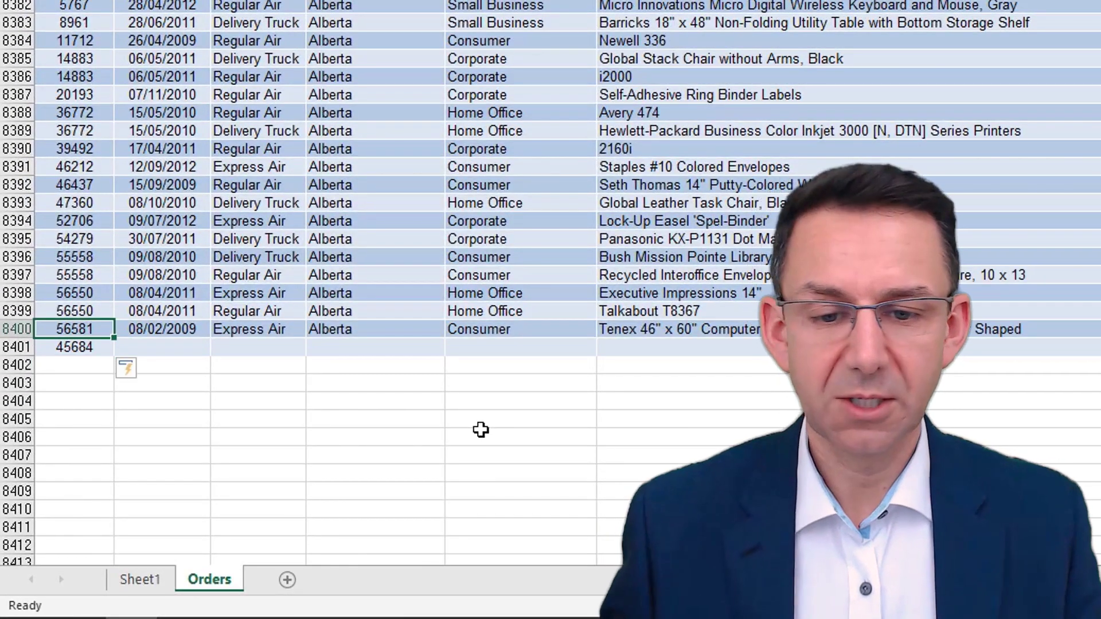
{"action": "key", "text": "Down"}
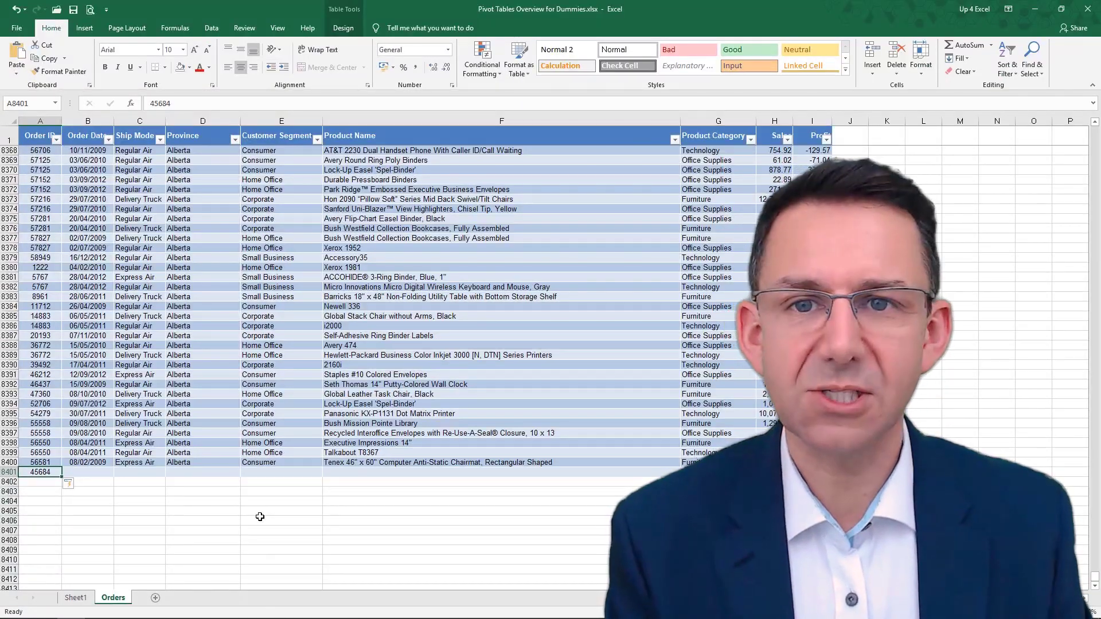
{"action": "left_click", "coordinate": [73, 597]}
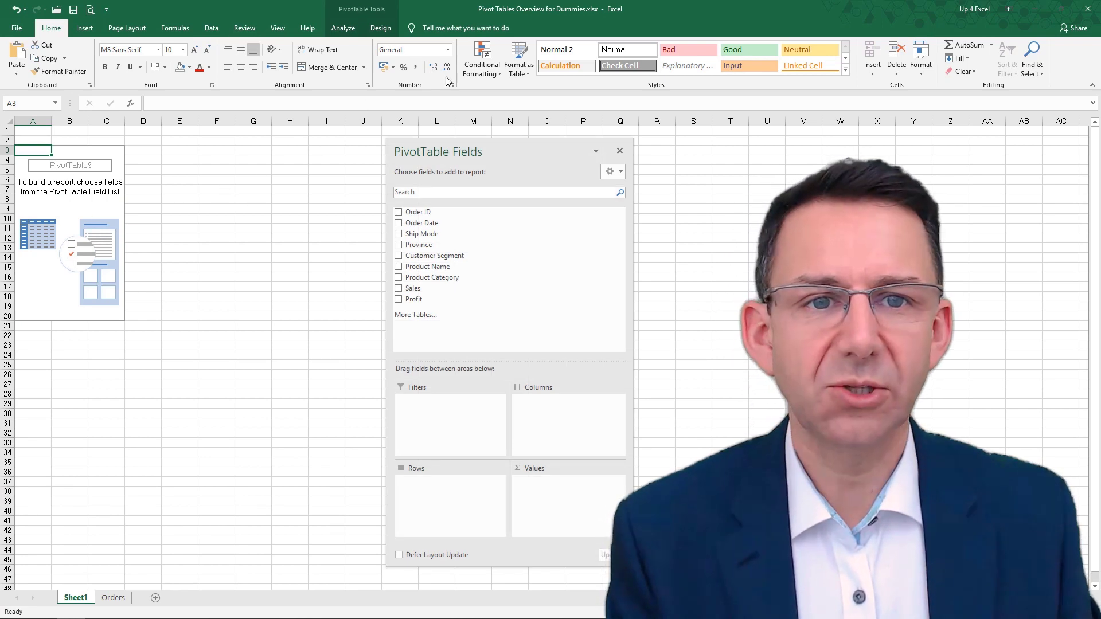
Open Change Data Source from the Analyze tab to review the Table1 source
{"action": "left_click", "coordinate": [343, 27]}
{"action": "left_click", "coordinate": [473, 56]}
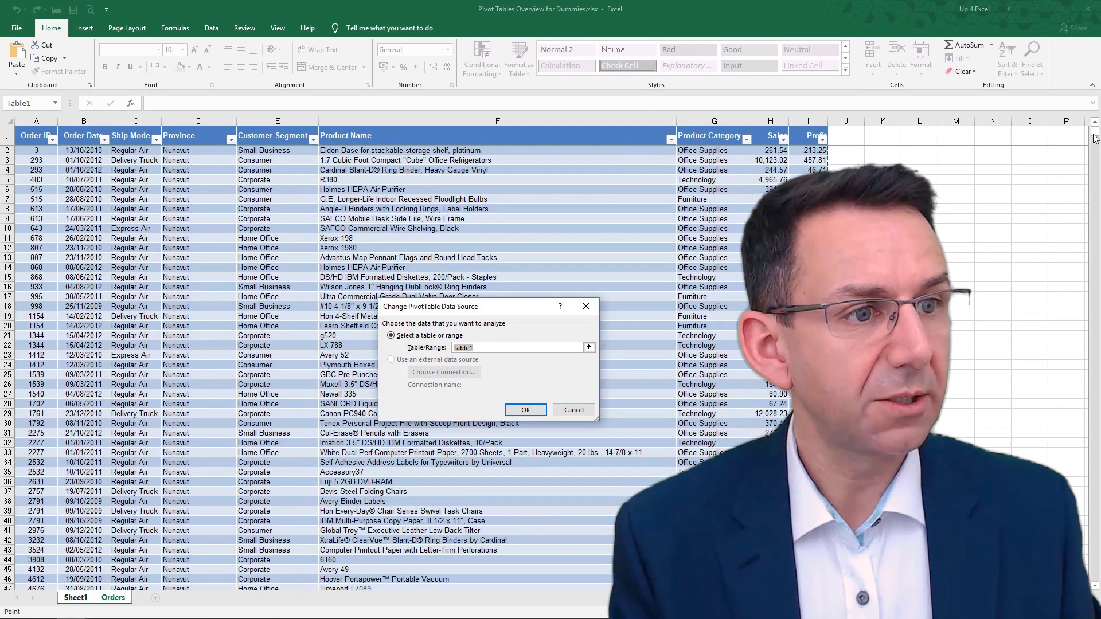
{"action": "left_click_drag", "start_coordinate": [1095, 132], "coordinate": [1097, 579]}
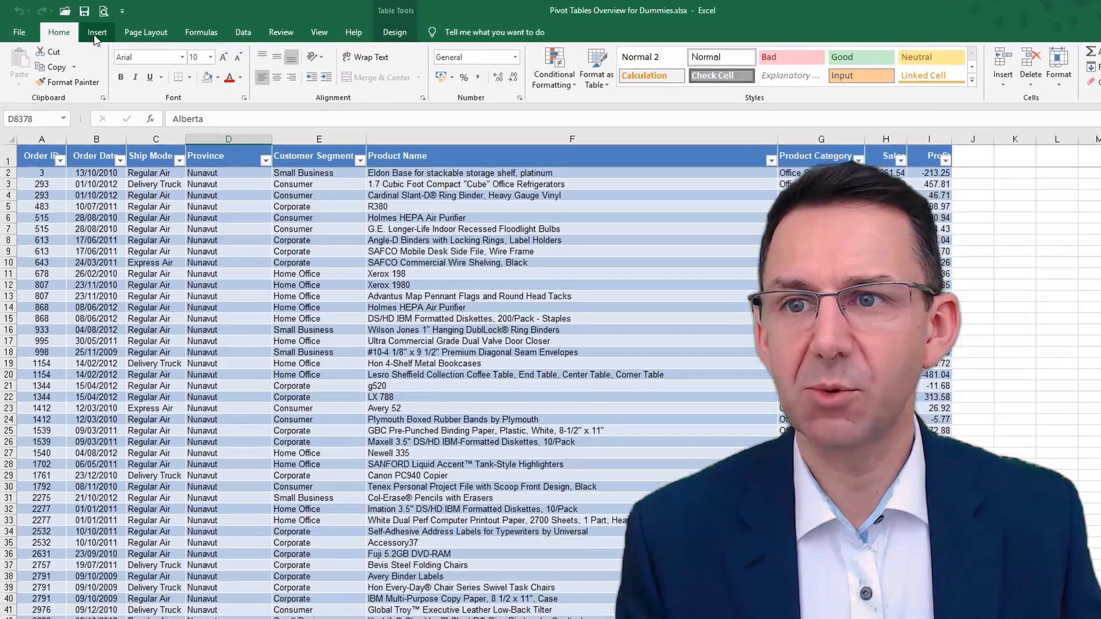
{"action": "left_click", "coordinate": [81, 29]}
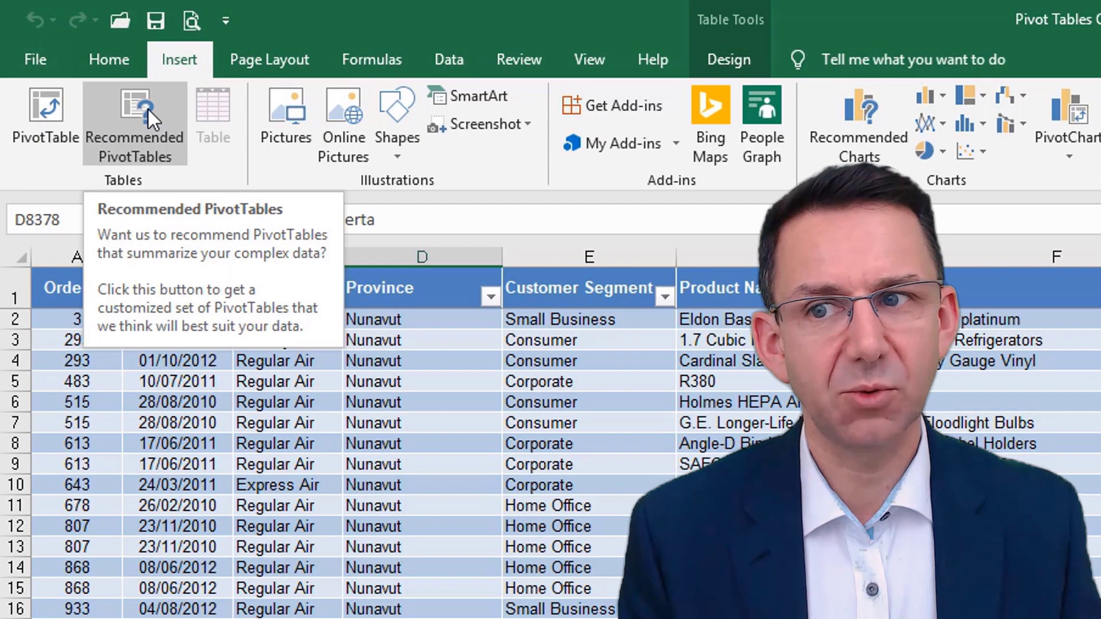
{"action": "left_click", "coordinate": [146, 109]}
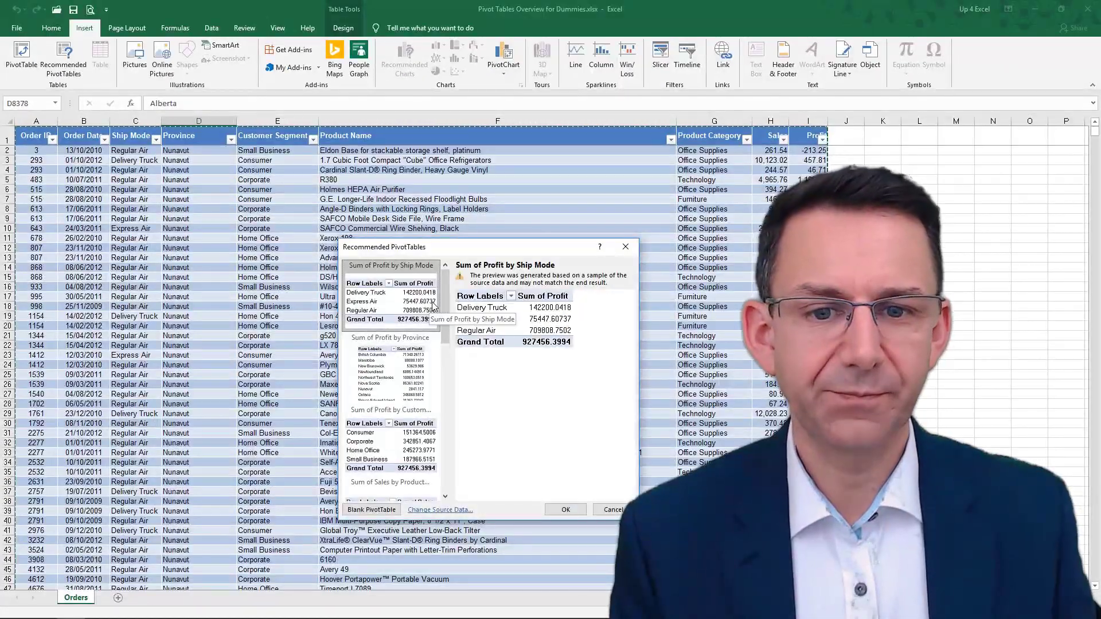
{"action": "left_click", "coordinate": [410, 372]}
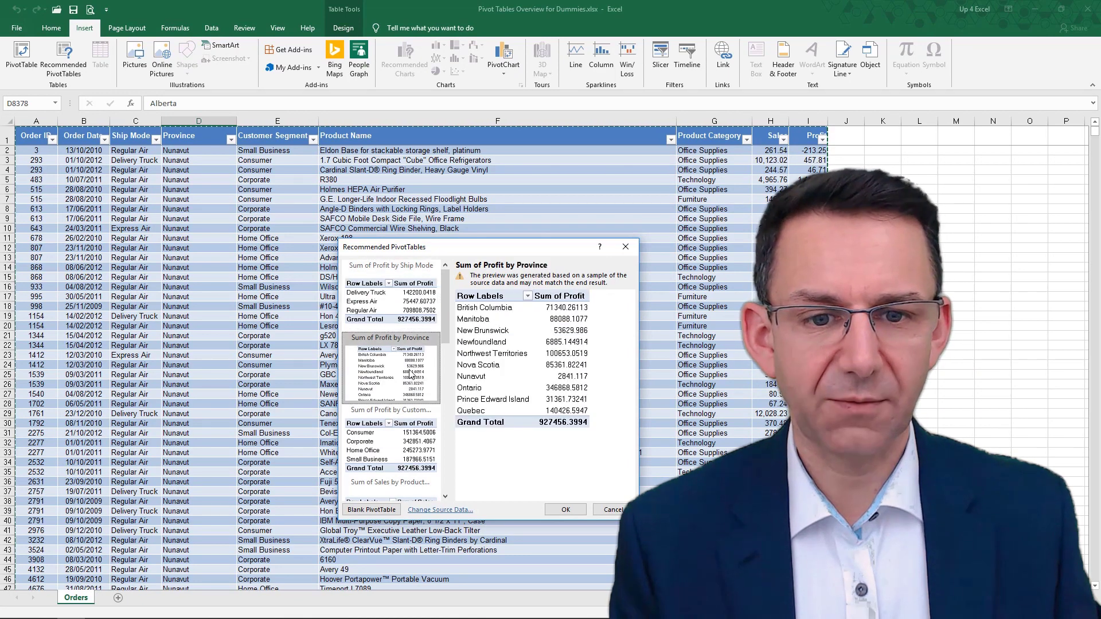
{"action": "left_click", "coordinate": [402, 440]}
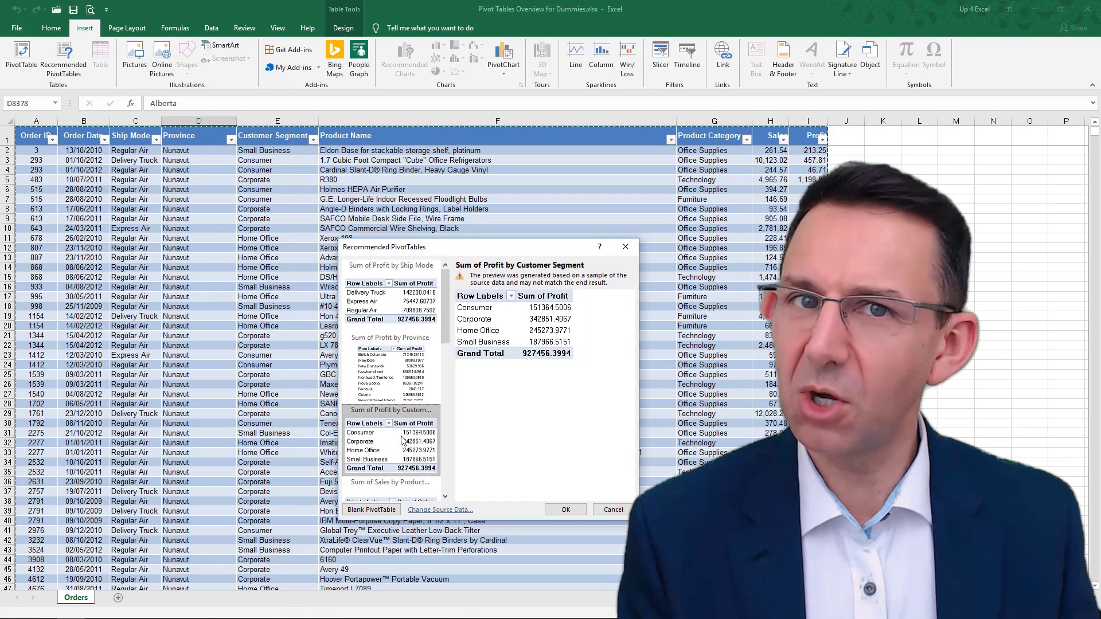
{"action": "key", "text": "Up"}
{"action": "key", "text": "Up"}
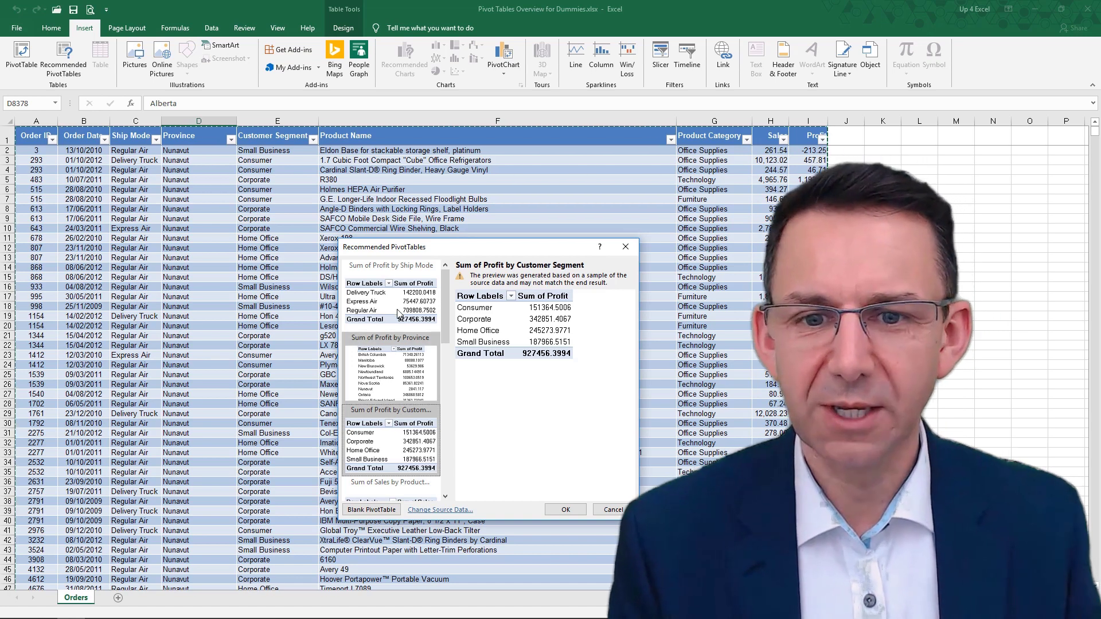
{"action": "left_click", "coordinate": [613, 509]}
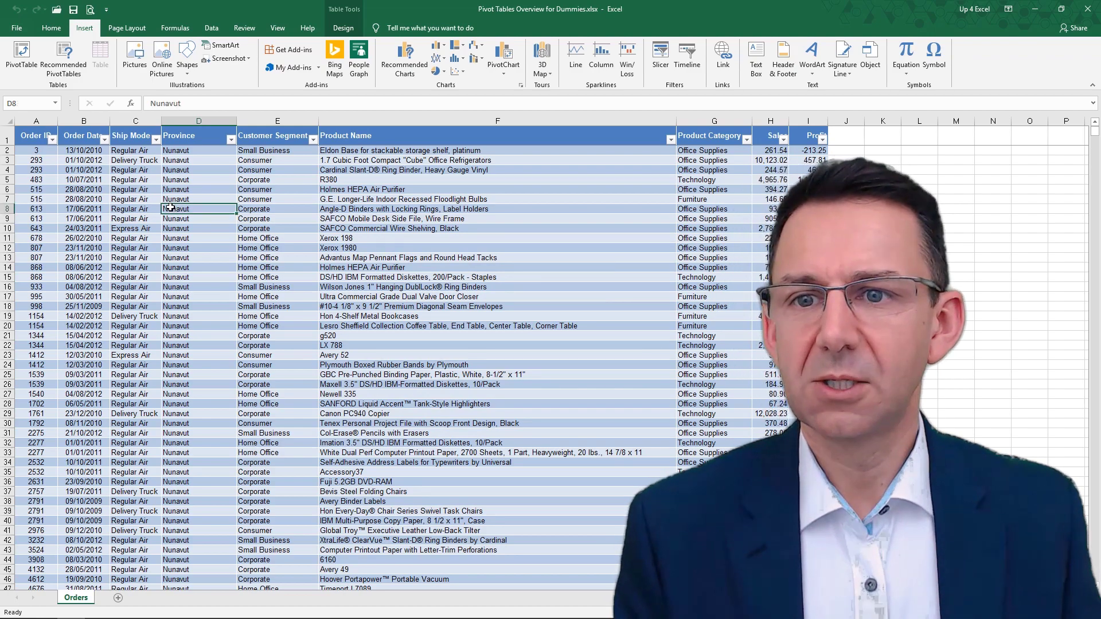
Start a PivotTable from Table1 (Alt+N, V), switching placement from Existing Worksheet to New Worksheet
{"action": "key", "text": "alt+n"}
{"action": "key", "text": "v"}
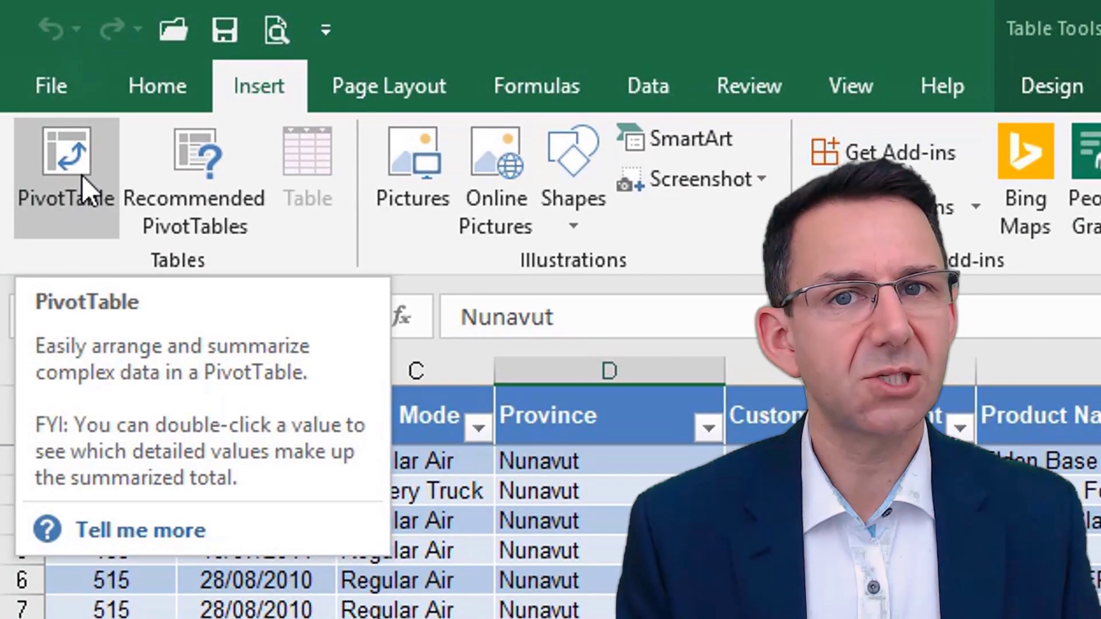
{"action": "left_click", "coordinate": [82, 175]}
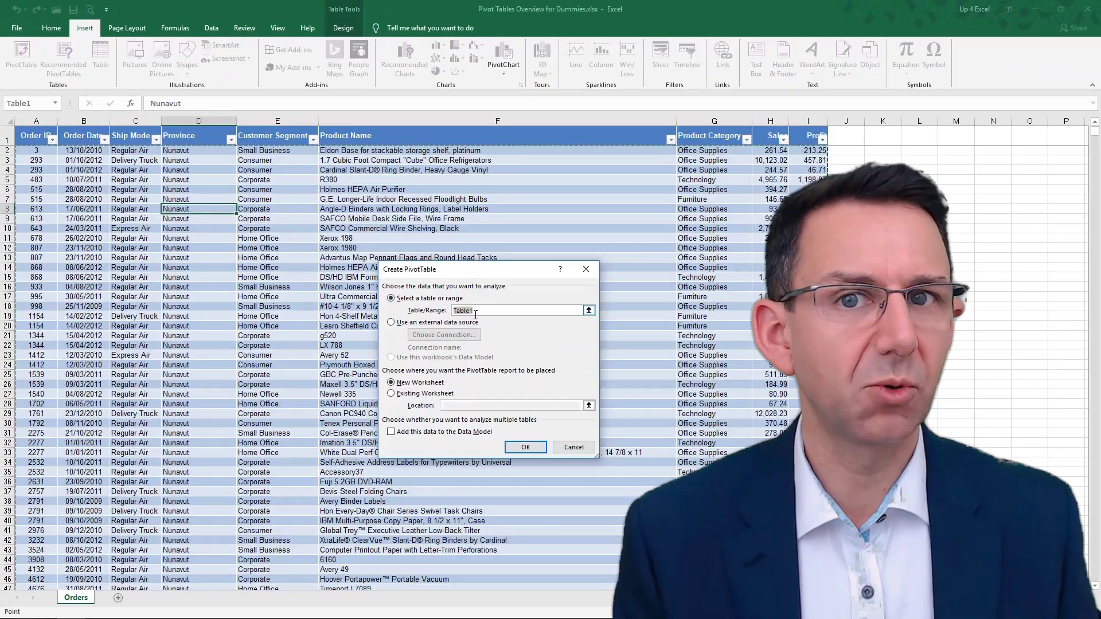
{"action": "left_click", "coordinate": [403, 395]}
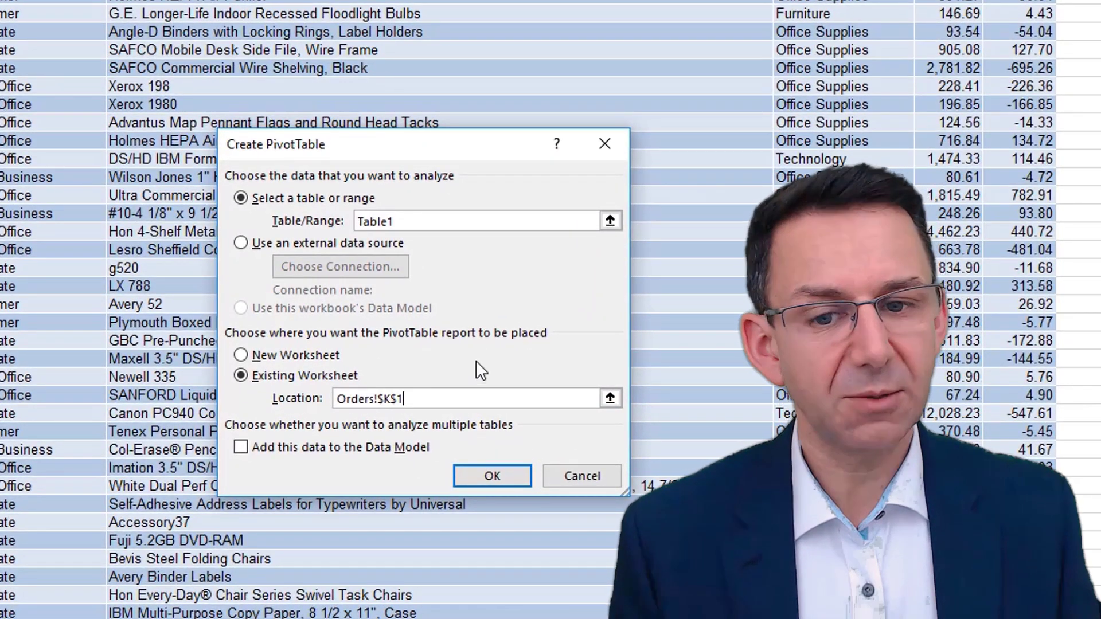
{"action": "left_click", "coordinate": [241, 358]}
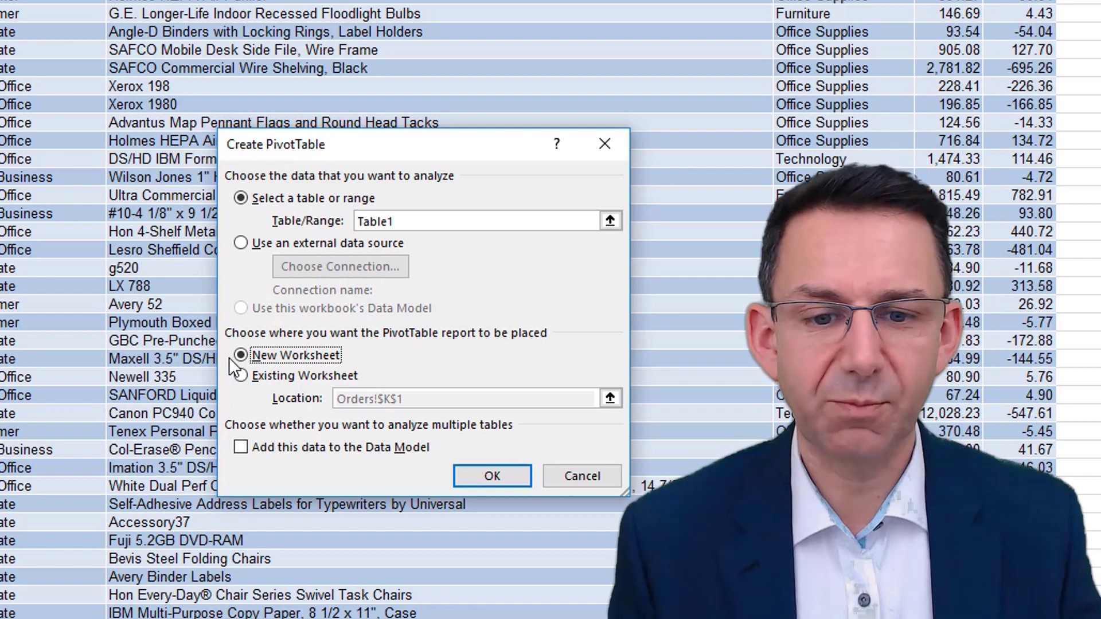
Create PivotTable13 on new Sheet3 and float the PivotTable Fields list over the grid
{"action": "left_click", "coordinate": [491, 477]}
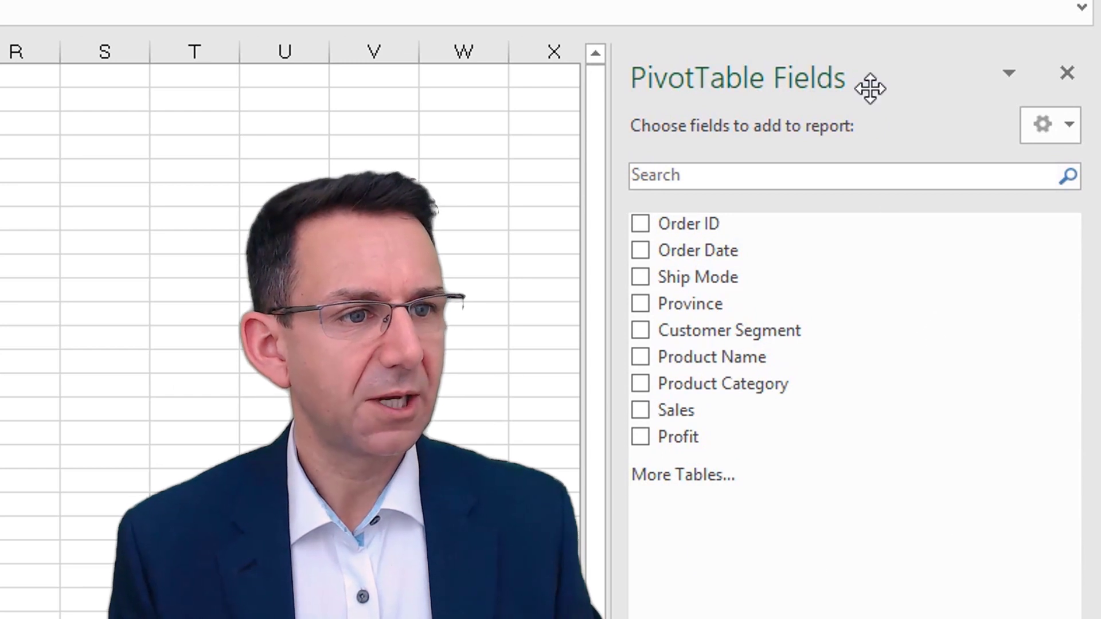
{"action": "left_click_drag", "start_coordinate": [870, 78], "coordinate": [445, 149]}
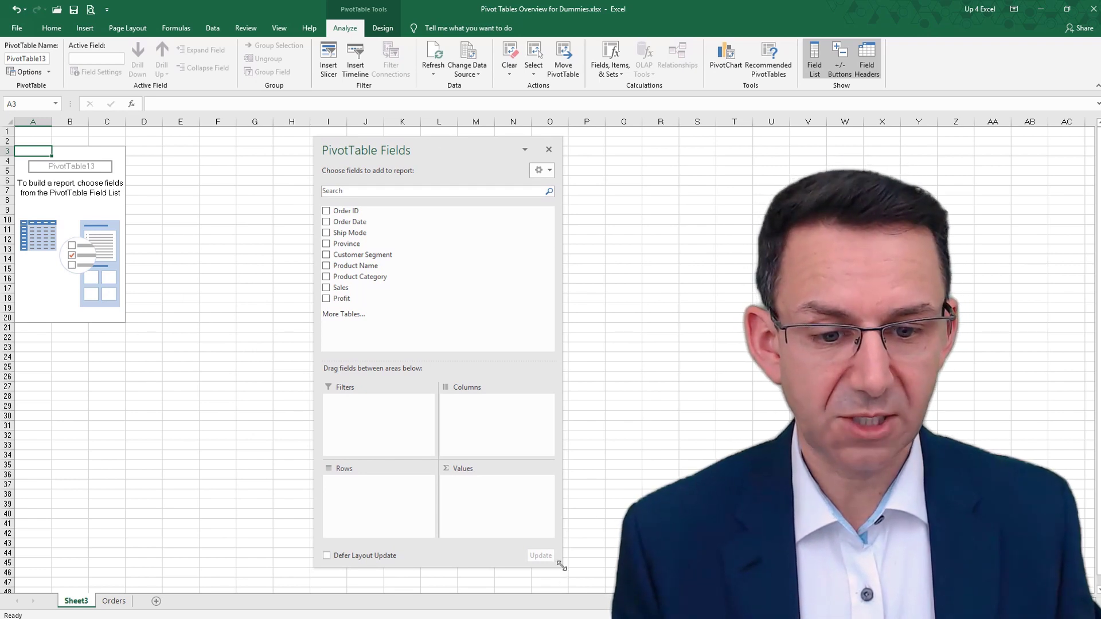
{"action": "left_click_drag", "start_coordinate": [561, 566], "coordinate": [499, 536]}
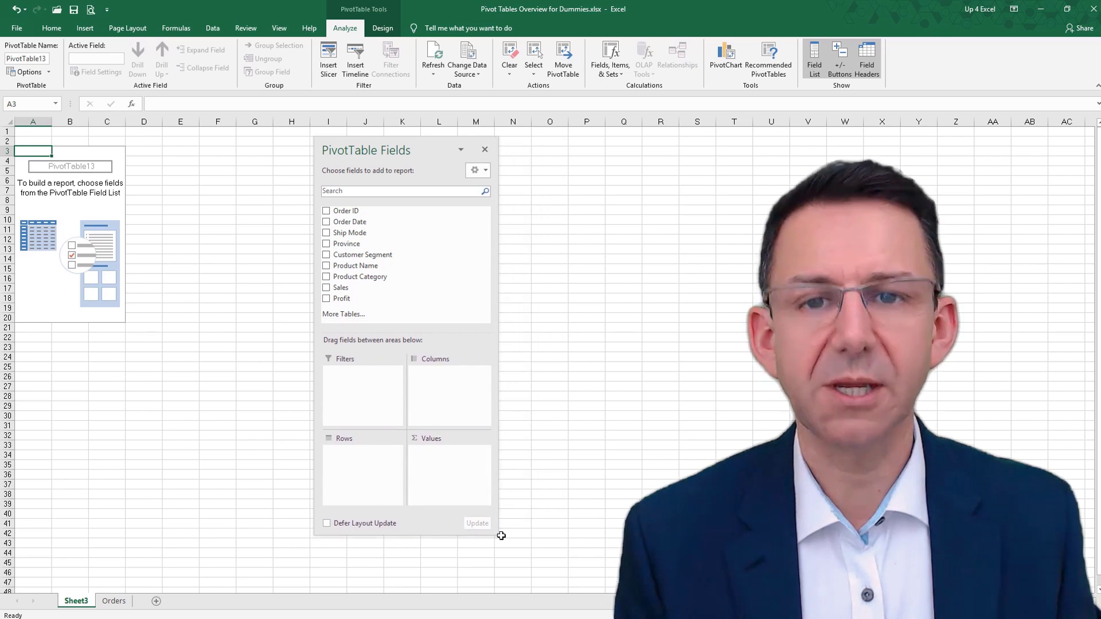
{"action": "double_click", "coordinate": [383, 152]}
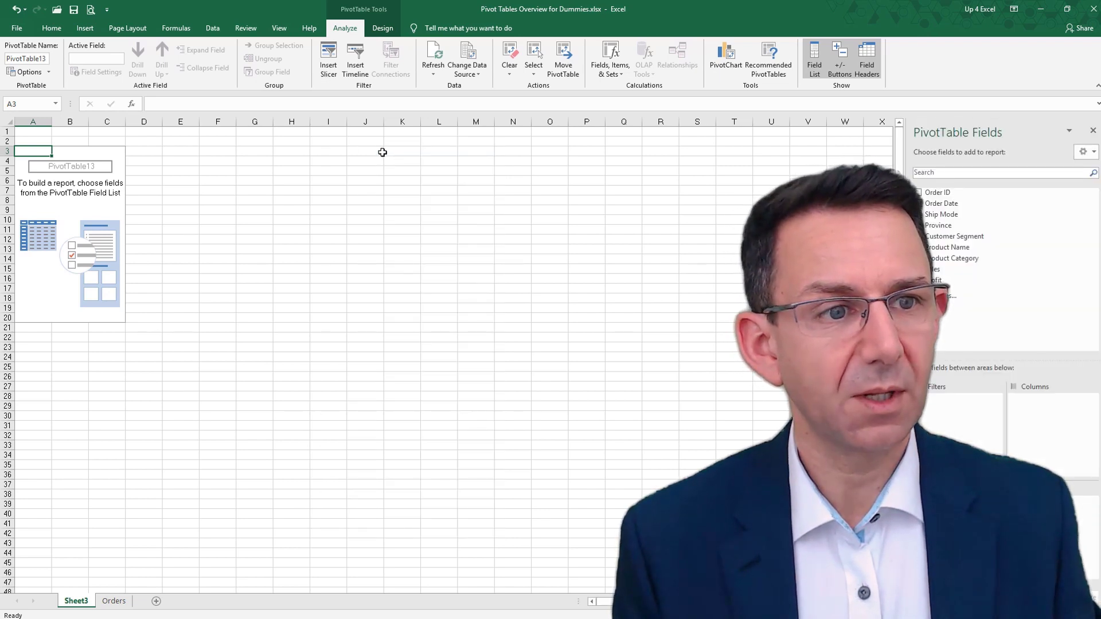
{"action": "left_click_drag", "start_coordinate": [928, 139], "coordinate": [437, 158]}
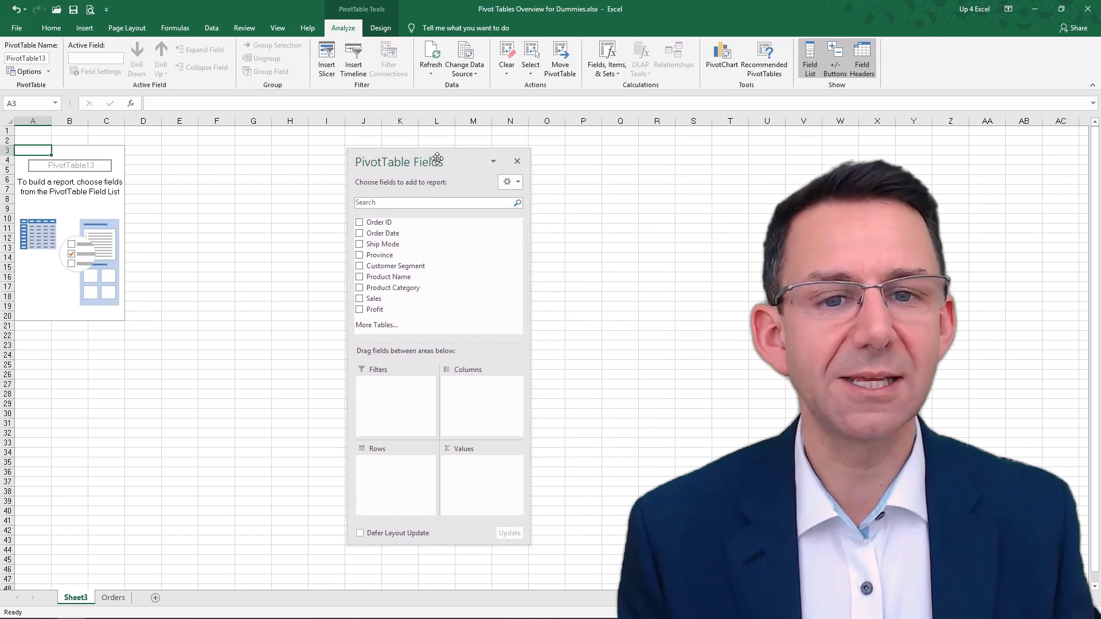
{"action": "left_click_drag", "start_coordinate": [437, 158], "coordinate": [414, 153]}
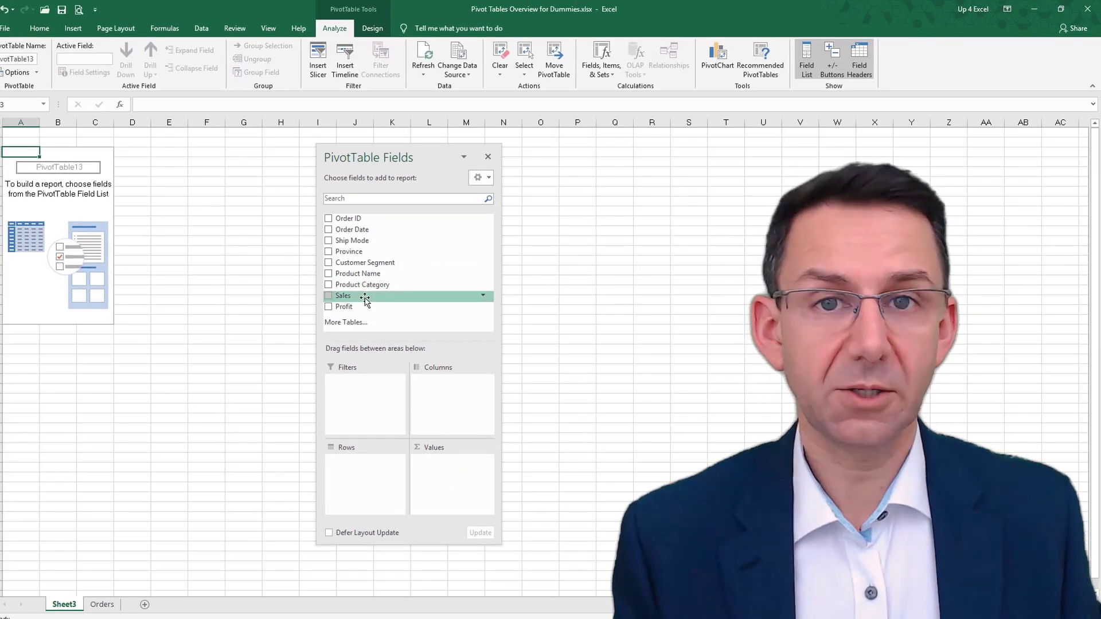
Sum Sales by Customer Segment rows and Ship Mode columns, with Province as a report filter
{"action": "left_click_drag", "start_coordinate": [395, 295], "coordinate": [450, 476]}
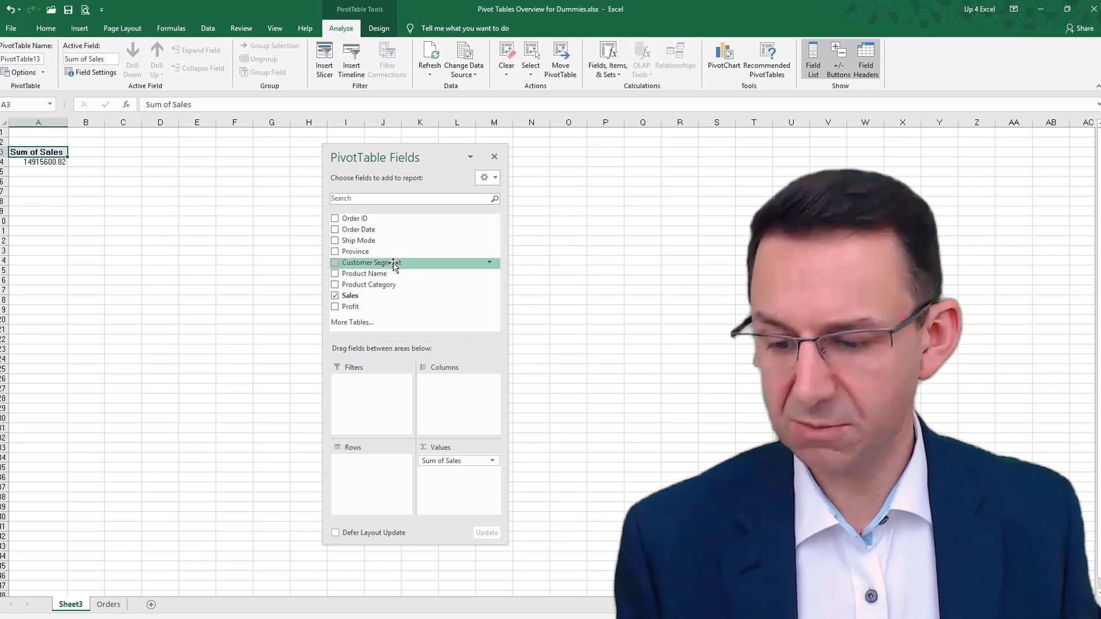
{"action": "left_click_drag", "start_coordinate": [393, 265], "coordinate": [398, 471]}
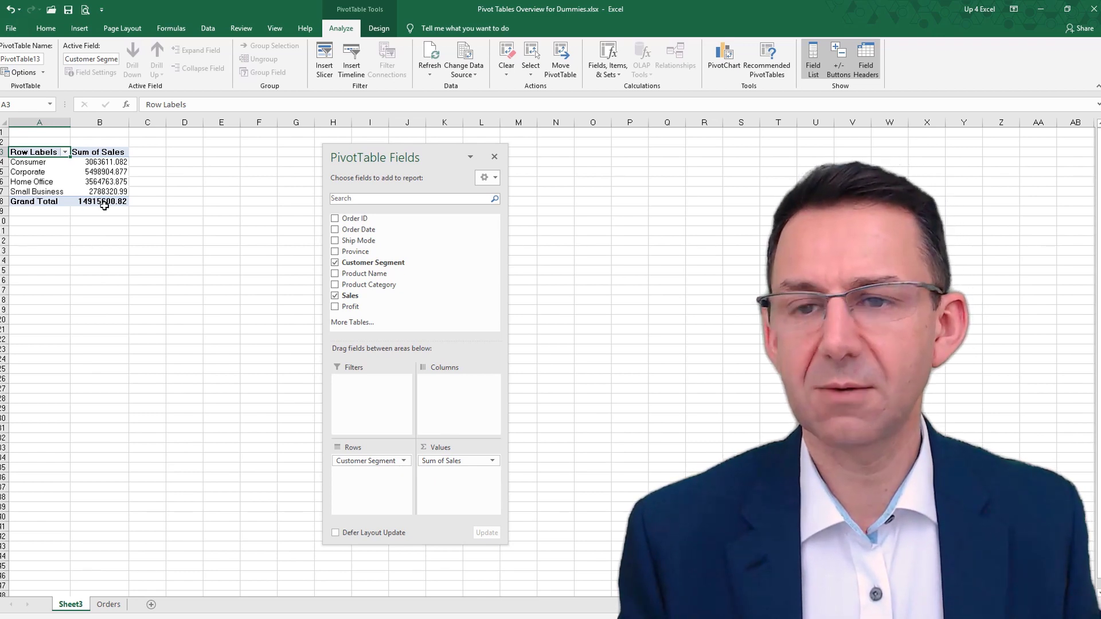
{"action": "mouse_move", "coordinate": [103, 205]}
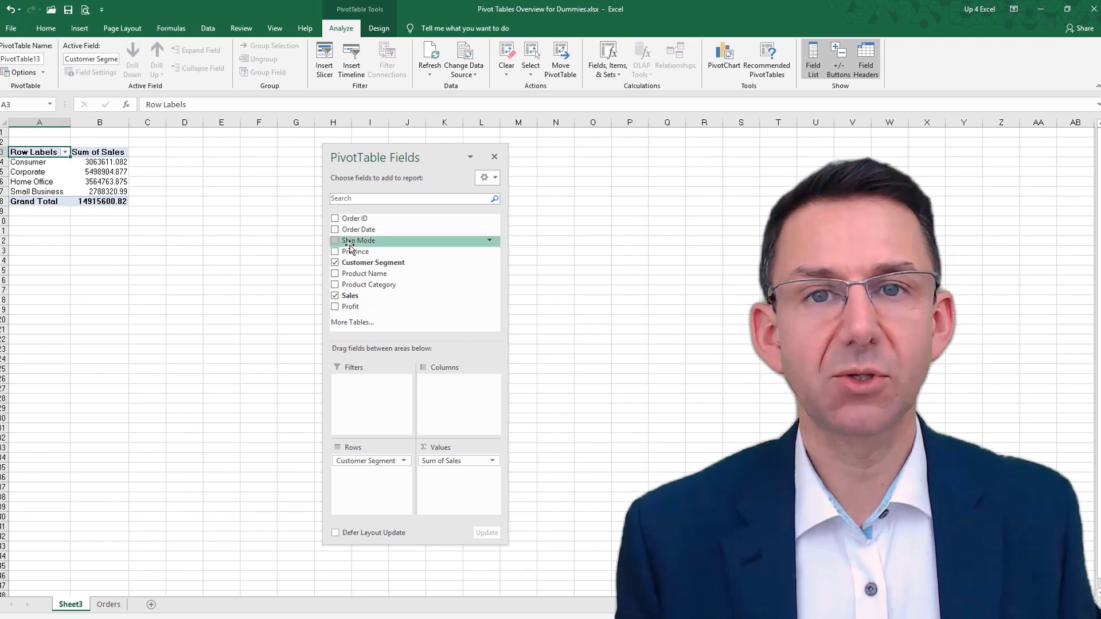
{"action": "left_click_drag", "start_coordinate": [350, 246], "coordinate": [447, 393]}
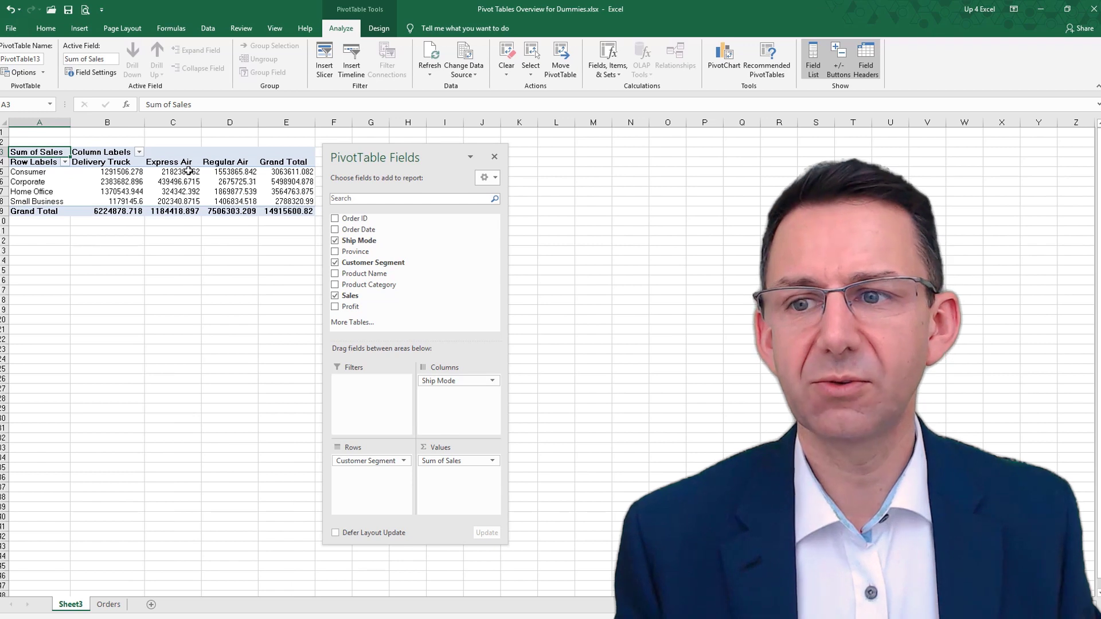
{"action": "mouse_move", "coordinate": [248, 178]}
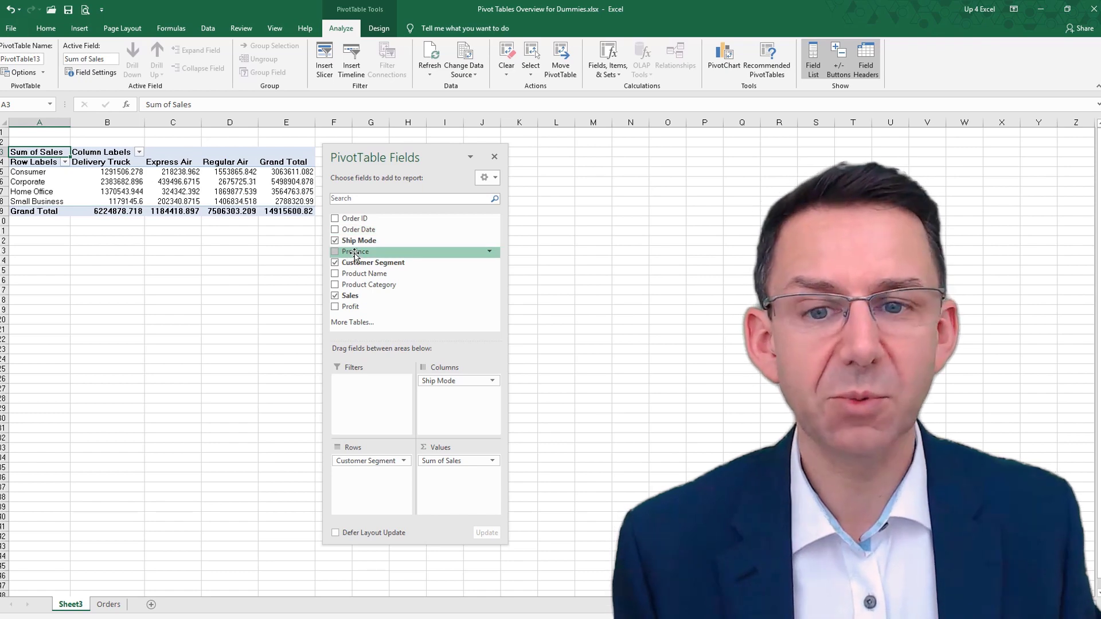
{"action": "left_click_drag", "start_coordinate": [355, 255], "coordinate": [373, 378]}
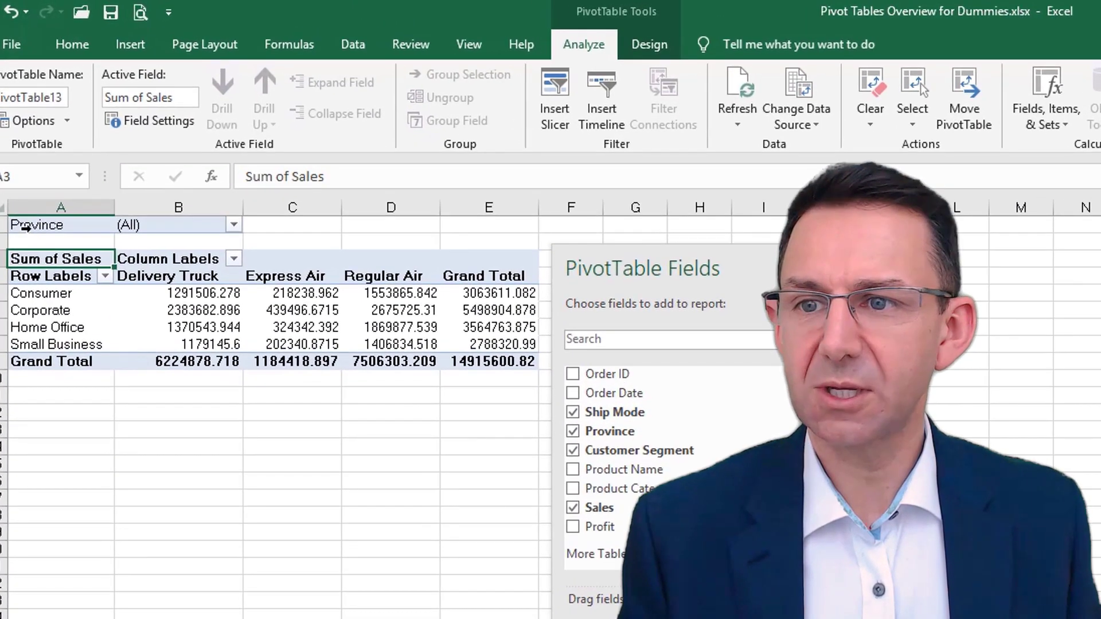
Filter the PivotTable's Province field to show only Newfoundland
{"action": "left_click", "coordinate": [26, 228]}
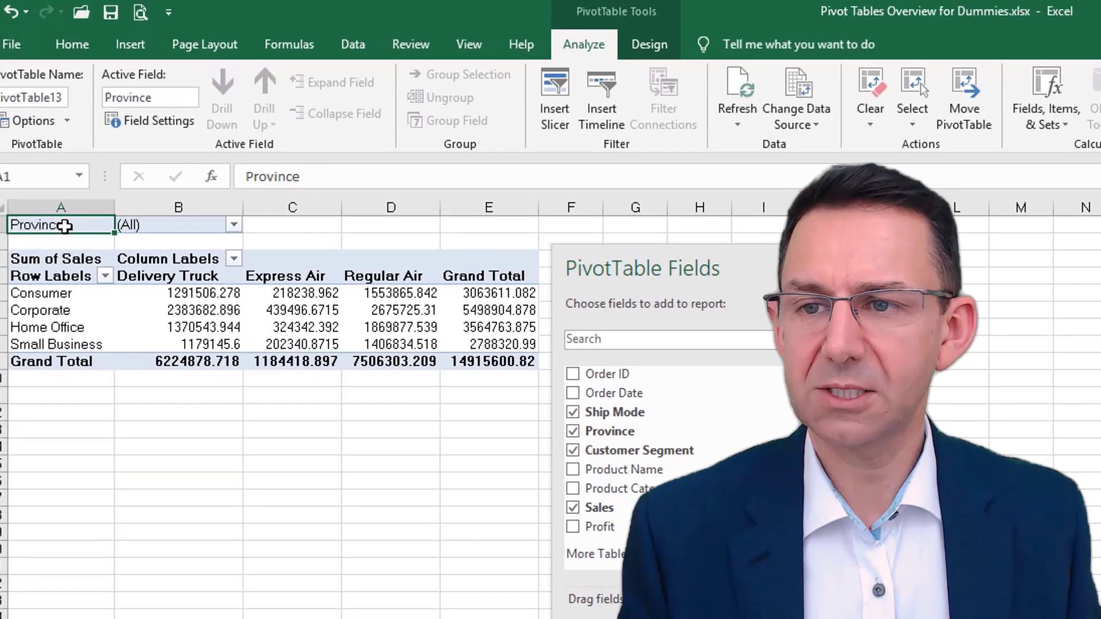
{"action": "left_click", "coordinate": [235, 225]}
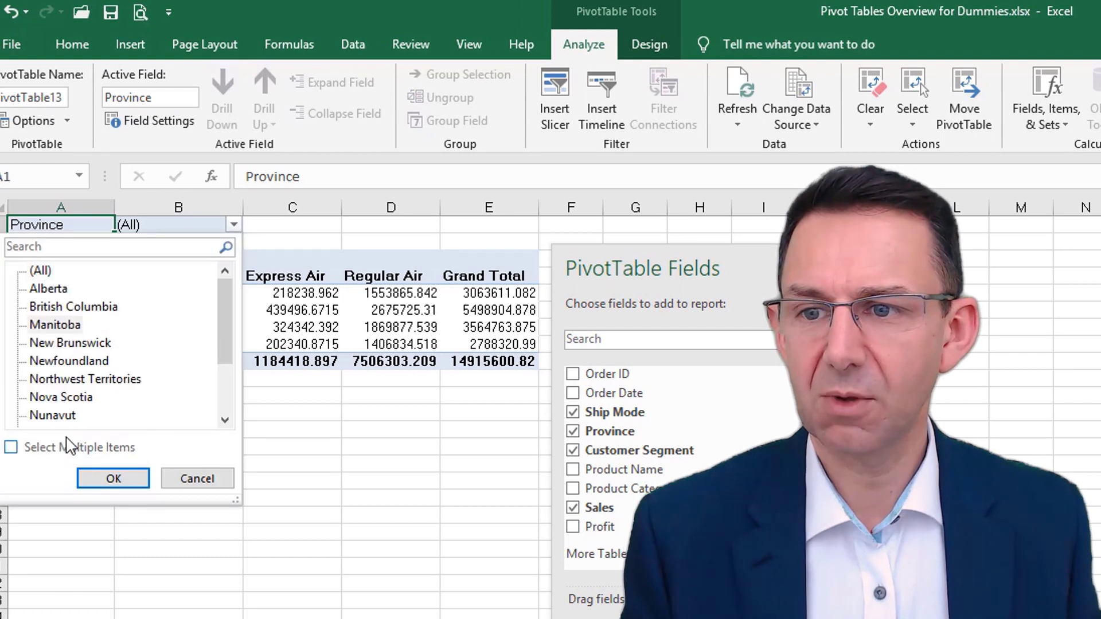
{"action": "left_click", "coordinate": [62, 416]}
{"action": "left_click", "coordinate": [65, 361]}
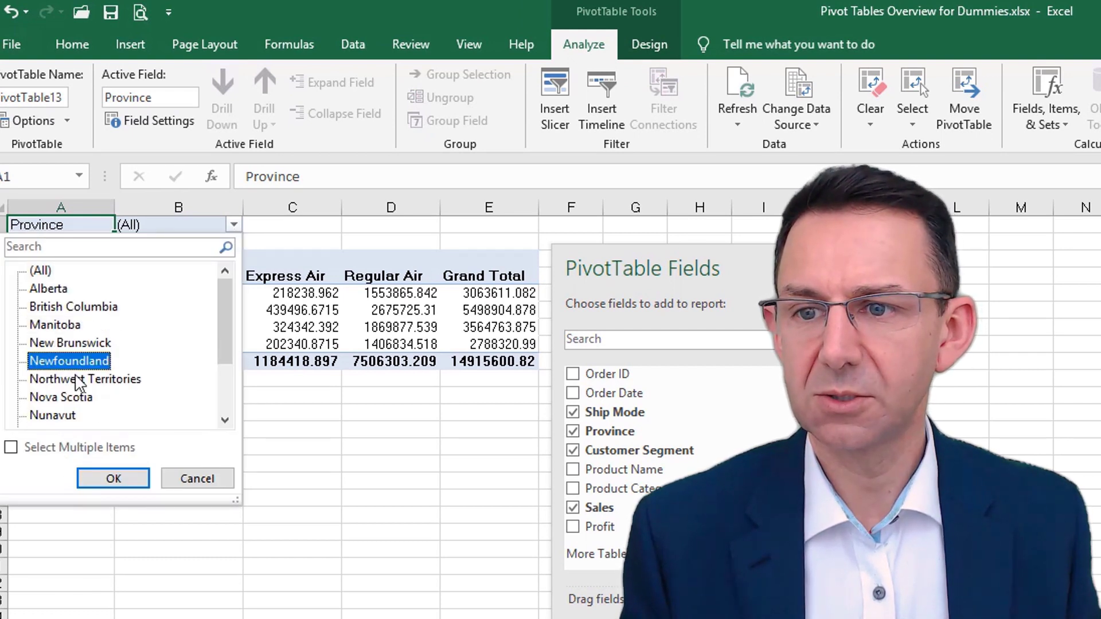
{"action": "left_click", "coordinate": [109, 479]}
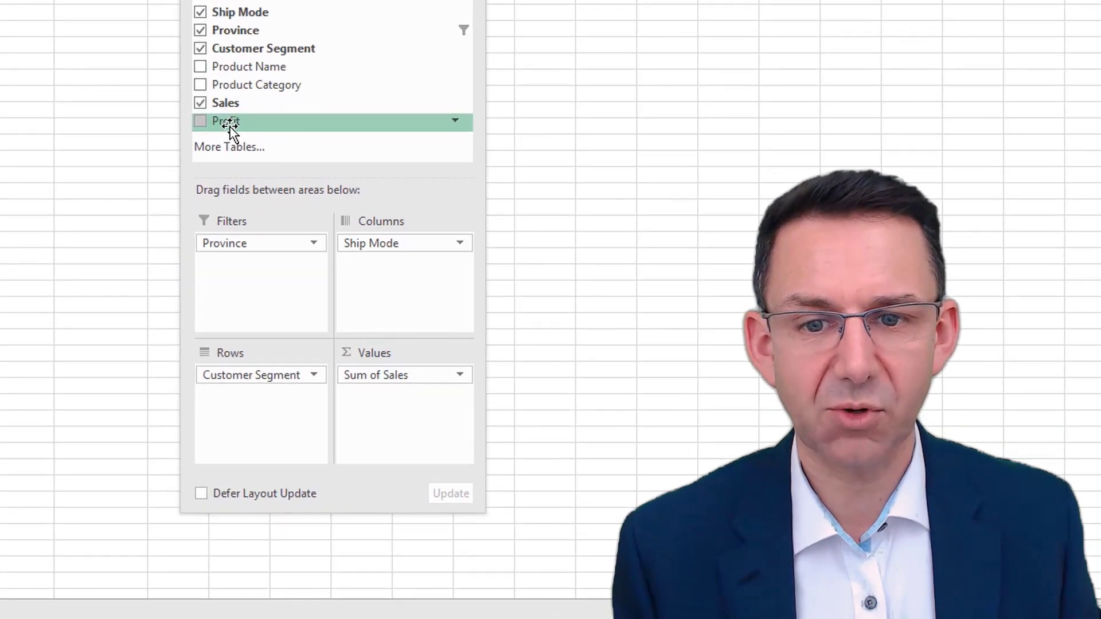
Add Sum of Profit beside Sum of Sales as columns, with Ship Mode nested under Customer Segment
{"action": "left_click_drag", "start_coordinate": [229, 129], "coordinate": [373, 399]}
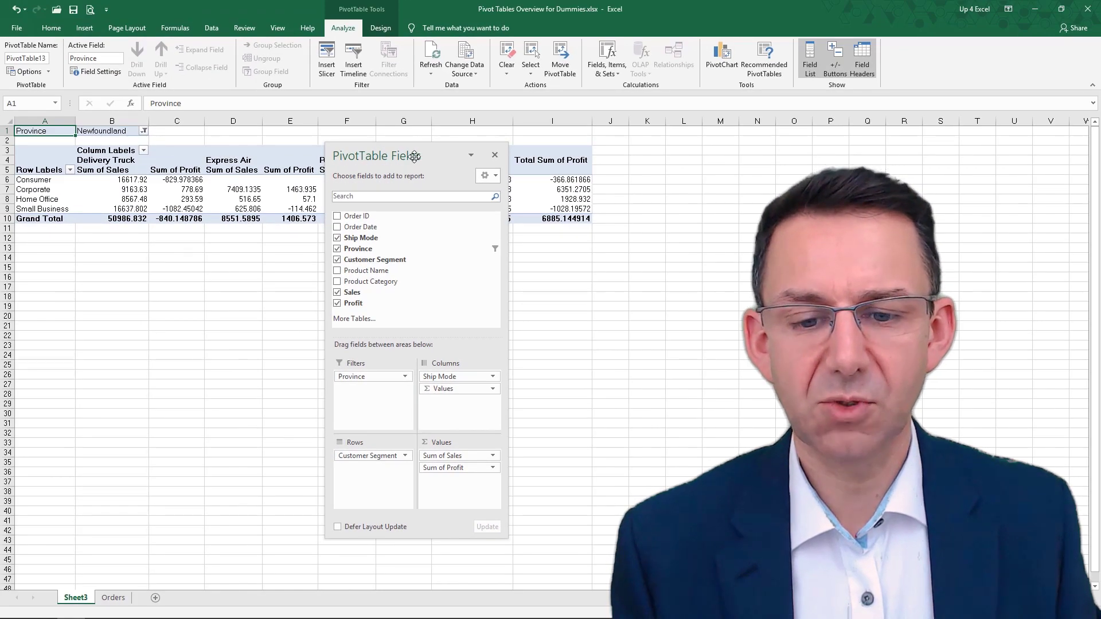
{"action": "left_click_drag", "start_coordinate": [414, 156], "coordinate": [402, 243]}
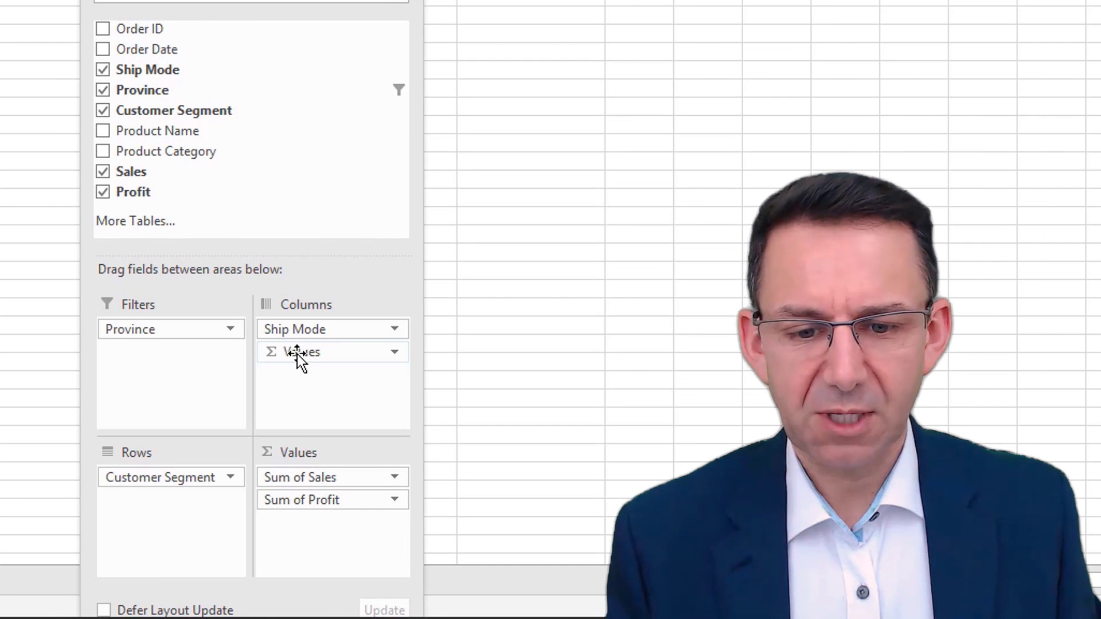
{"action": "left_click_drag", "start_coordinate": [297, 355], "coordinate": [299, 357]}
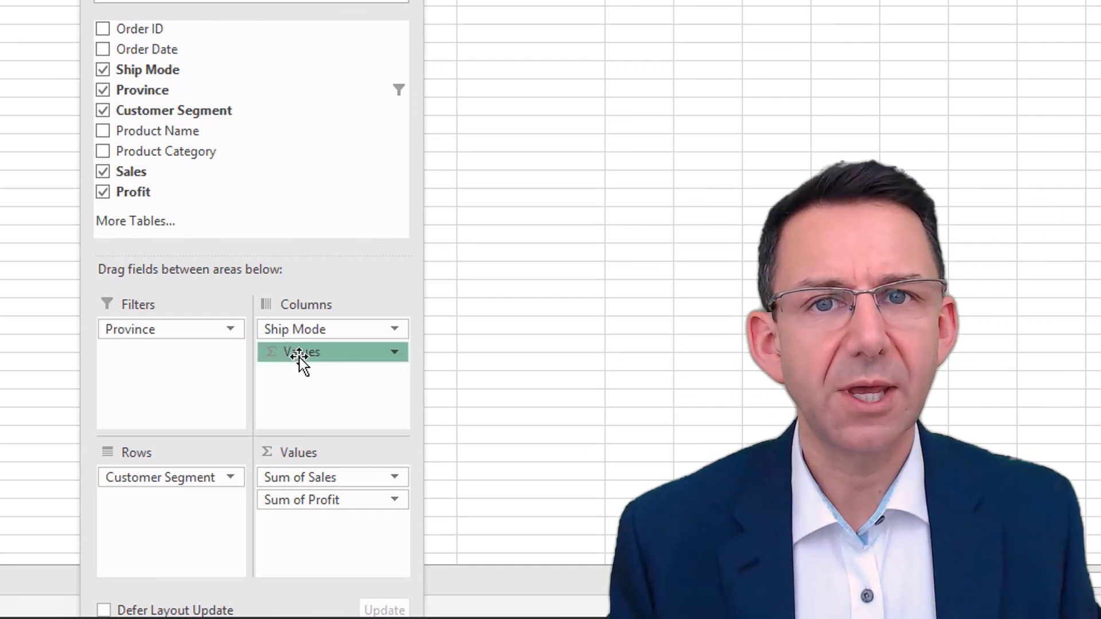
{"action": "left_click_drag", "start_coordinate": [300, 357], "coordinate": [184, 499]}
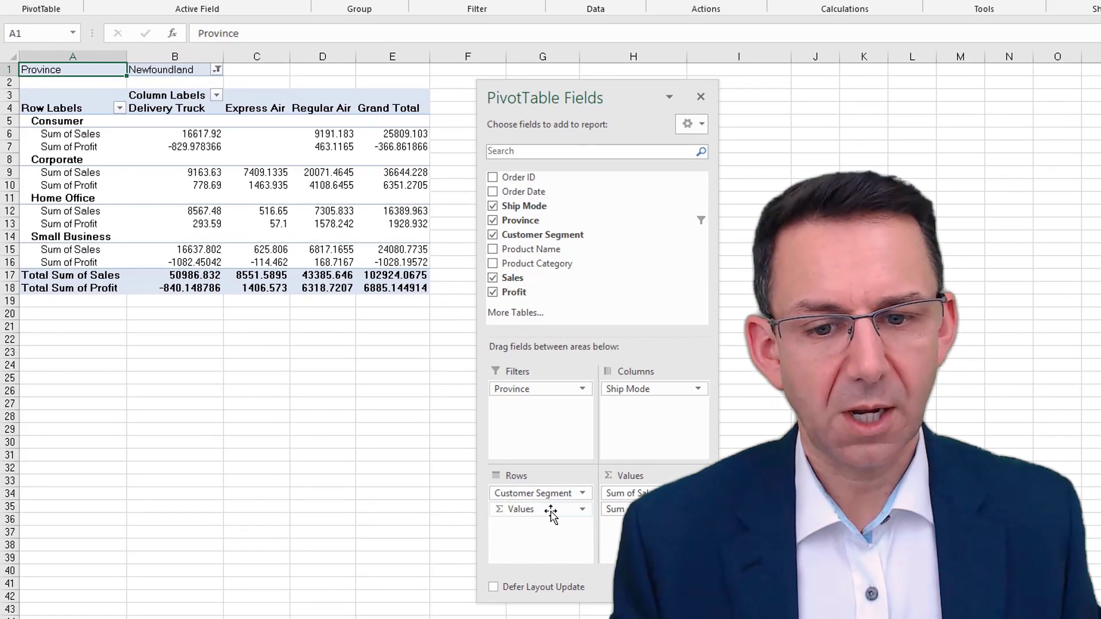
{"action": "mouse_move", "coordinate": [550, 514]}
{"action": "left_mouse_down"}
{"action": "mouse_move", "coordinate": [609, 486]}
{"action": "mouse_move", "coordinate": [648, 404]}
{"action": "mouse_move", "coordinate": [547, 512]}
{"action": "left_mouse_up"}
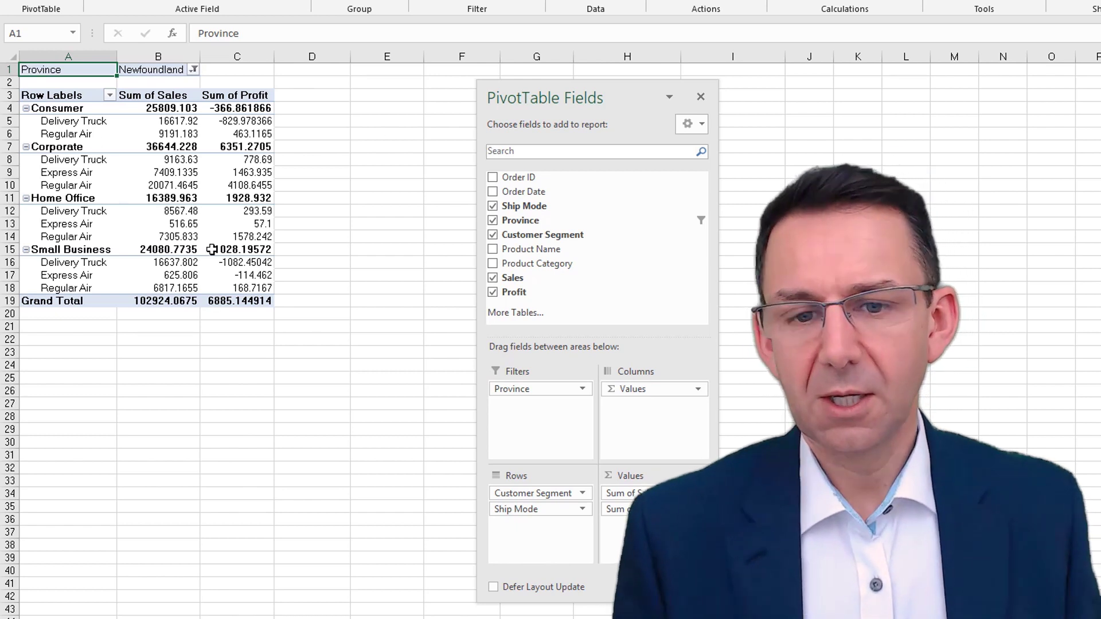
Reset the Province filter to (All) after briefly excluding British Columbia and New Brunswick
{"action": "left_click", "coordinate": [193, 69]}
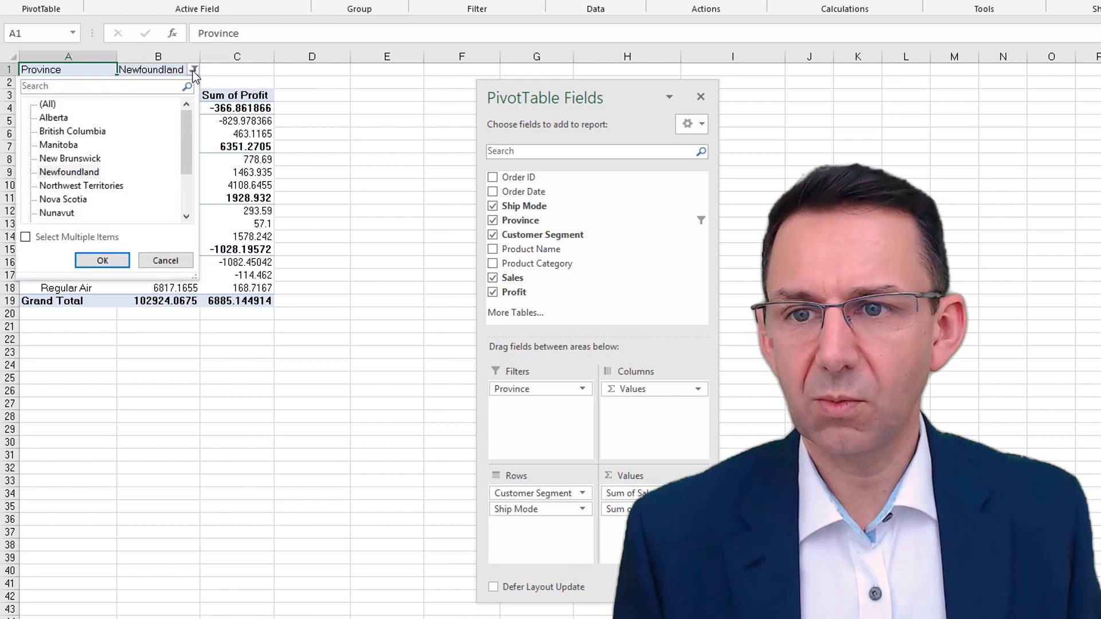
{"action": "left_click", "coordinate": [48, 104]}
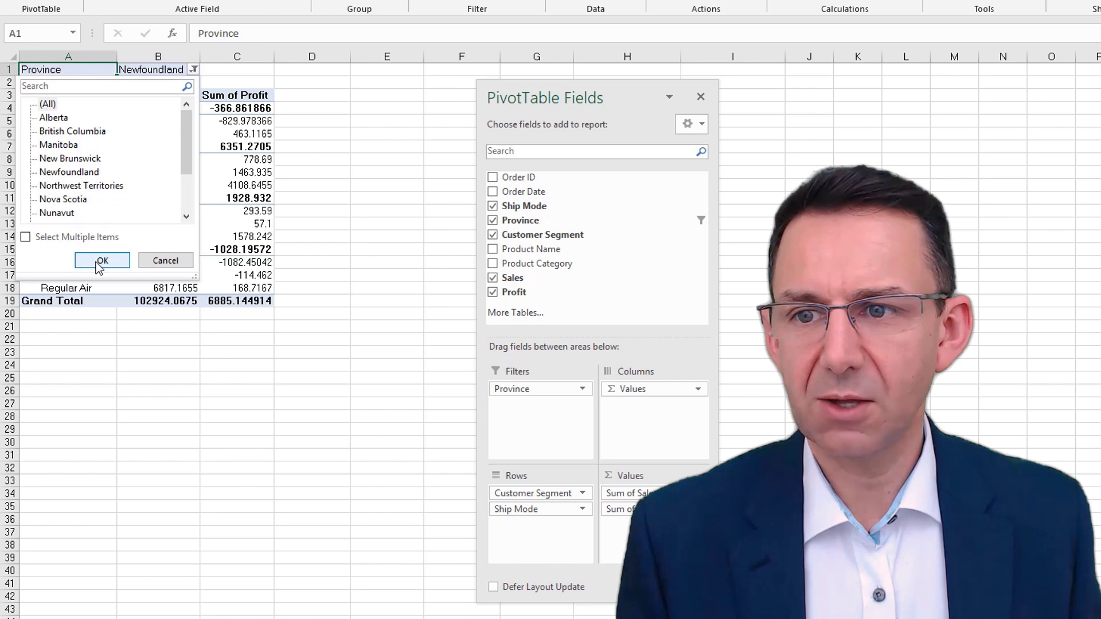
{"action": "left_click", "coordinate": [26, 237]}
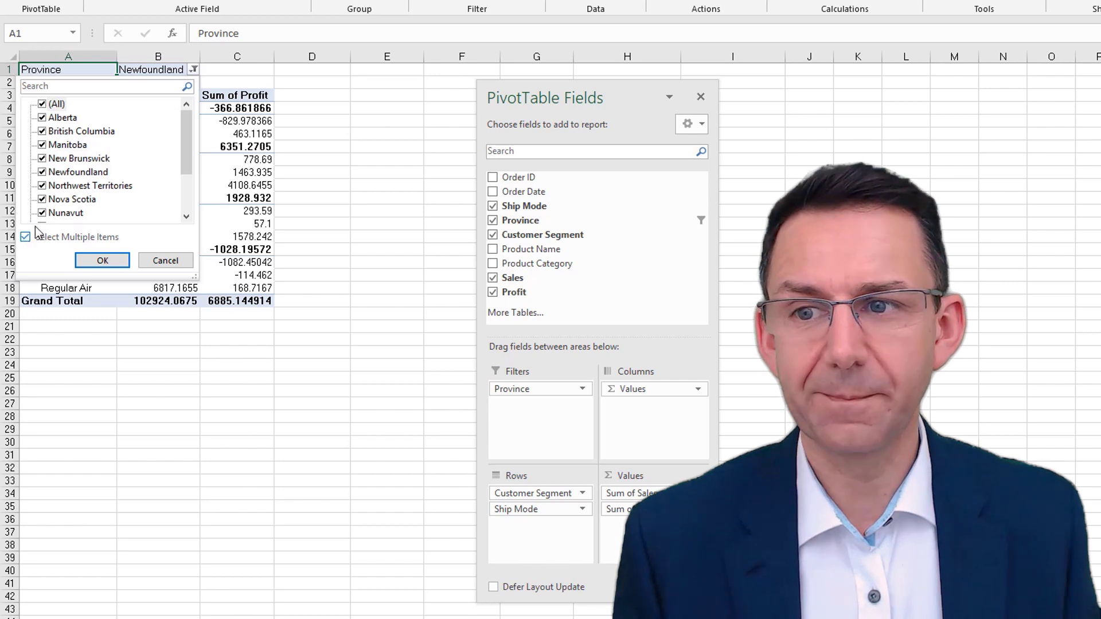
{"action": "left_click", "coordinate": [42, 132]}
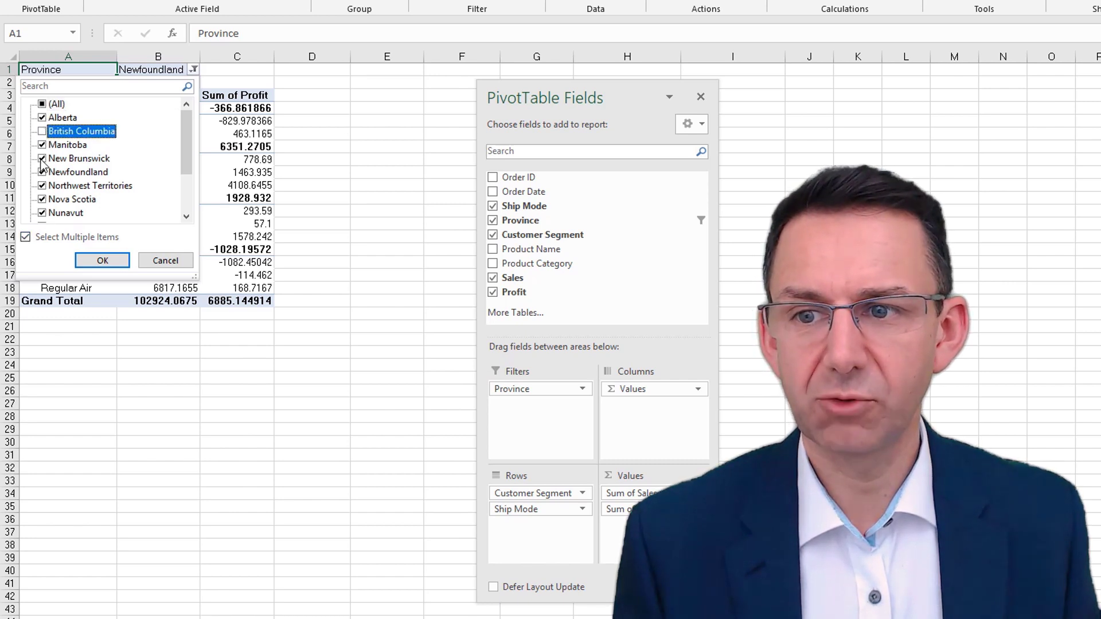
{"action": "left_click", "coordinate": [42, 160]}
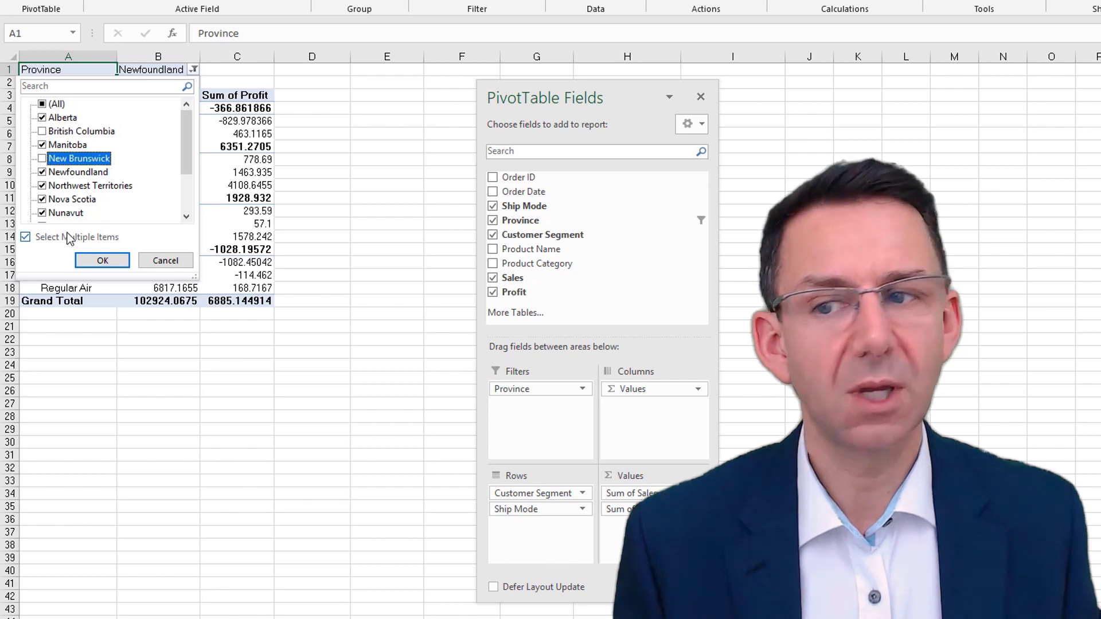
{"action": "left_click", "coordinate": [103, 261]}
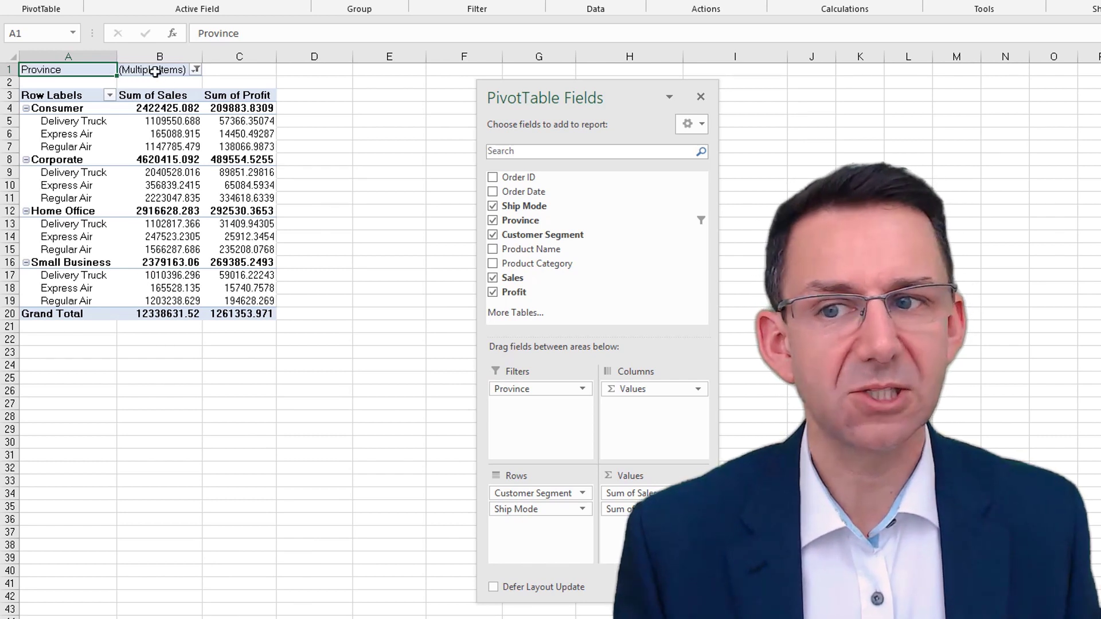
{"action": "left_click", "coordinate": [195, 70]}
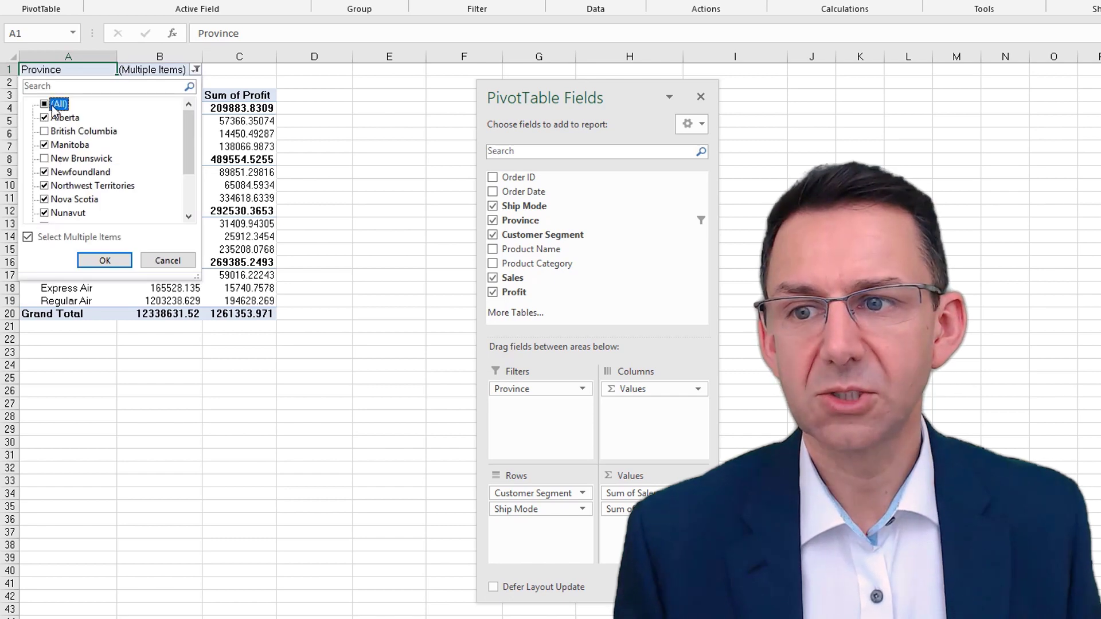
{"action": "left_click", "coordinate": [103, 261]}
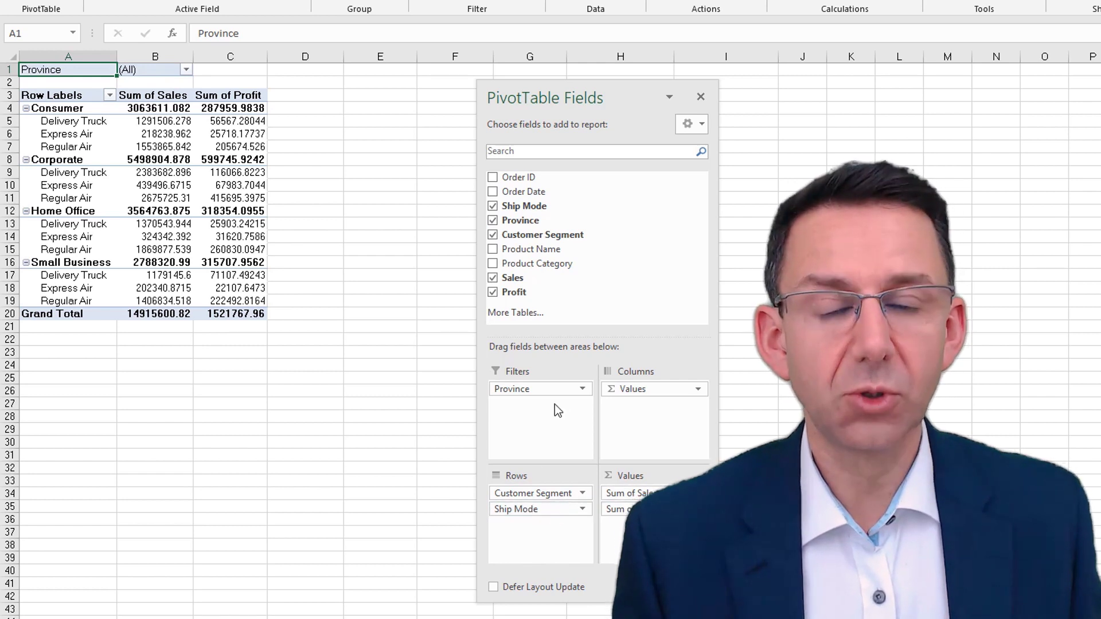
Move Ship Mode above Customer Segment in the Rows area
{"action": "left_click_drag", "start_coordinate": [525, 516], "coordinate": [529, 516]}
{"action": "left_click", "coordinate": [528, 509]}
{"action": "left_click", "coordinate": [529, 510]}
{"action": "left_click", "coordinate": [528, 509]}
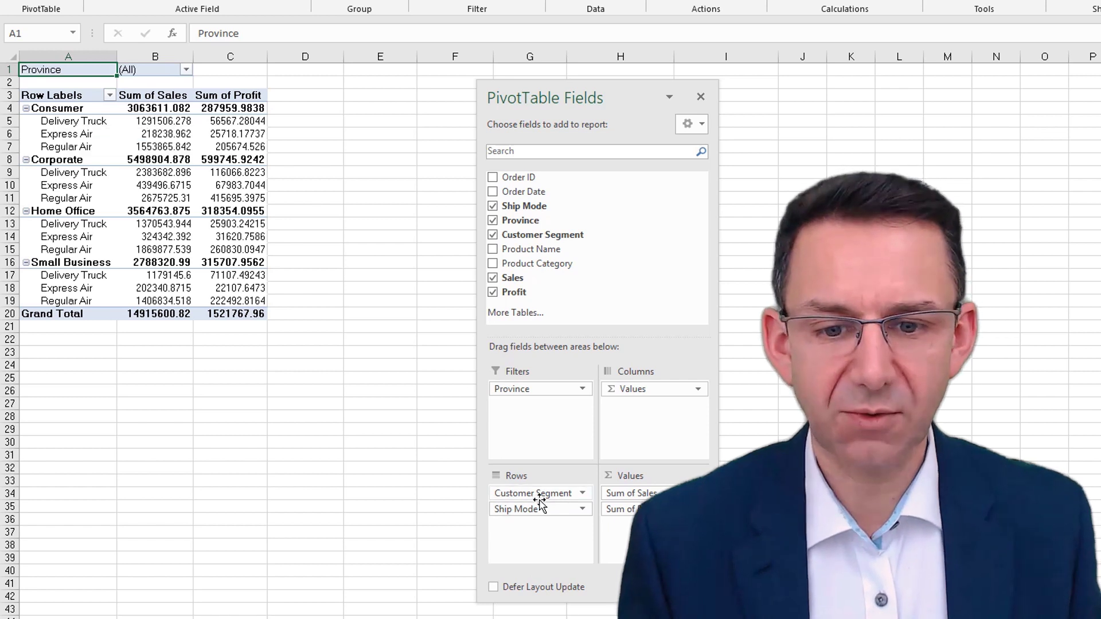
{"action": "left_click_drag", "start_coordinate": [537, 508], "coordinate": [538, 490]}
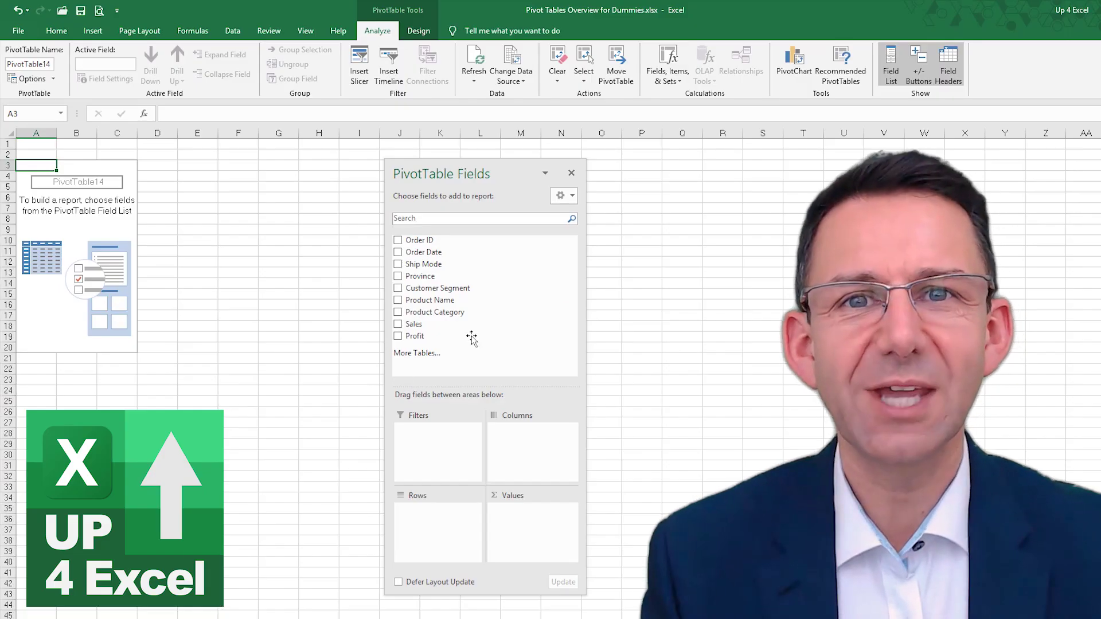
Put Ship Mode then Product Category in PivotTable14's Rows, and Sales and Profit in Values
{"action": "left_click_drag", "start_coordinate": [445, 268], "coordinate": [510, 484]}
{"action": "left_click_drag", "start_coordinate": [439, 311], "coordinate": [453, 517]}
{"action": "left_click_drag", "start_coordinate": [412, 325], "coordinate": [516, 525]}
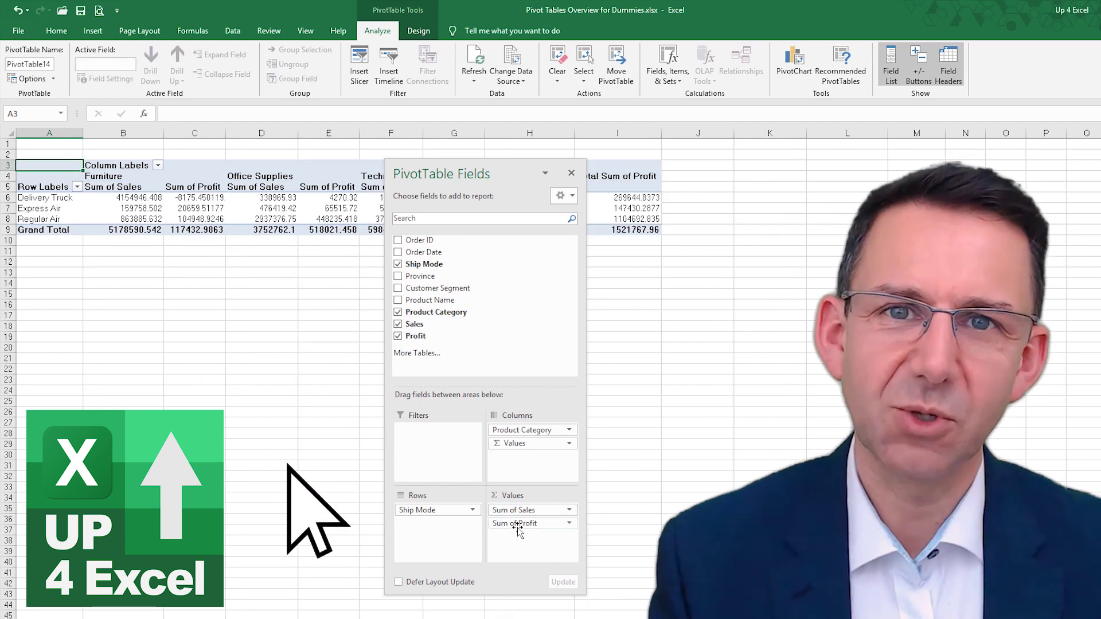
{"action": "left_click_drag", "start_coordinate": [522, 430], "coordinate": [453, 525]}
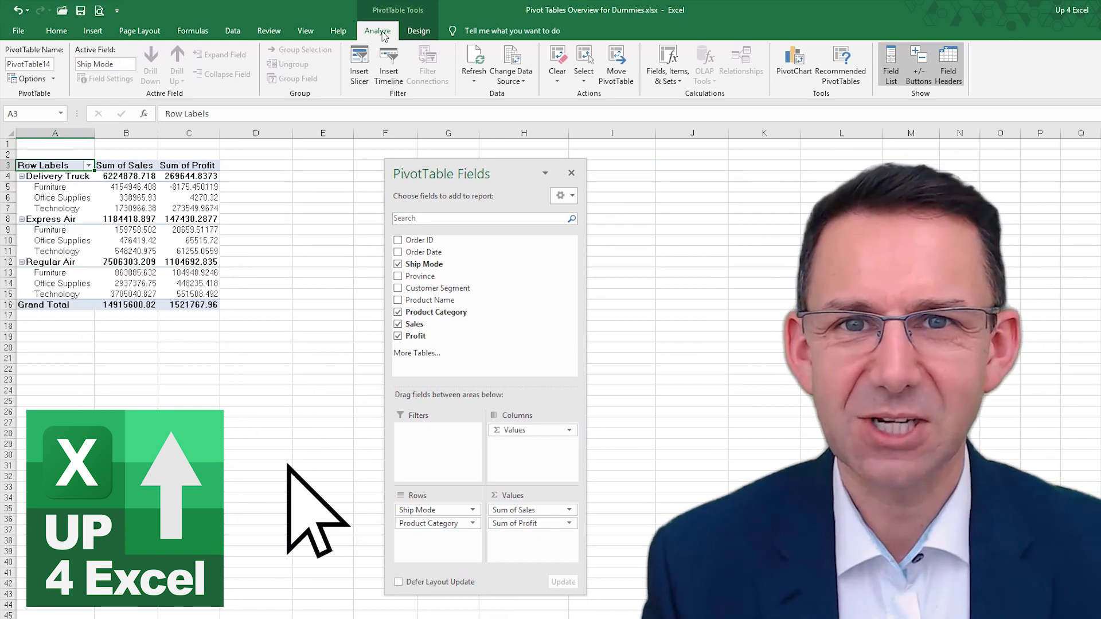